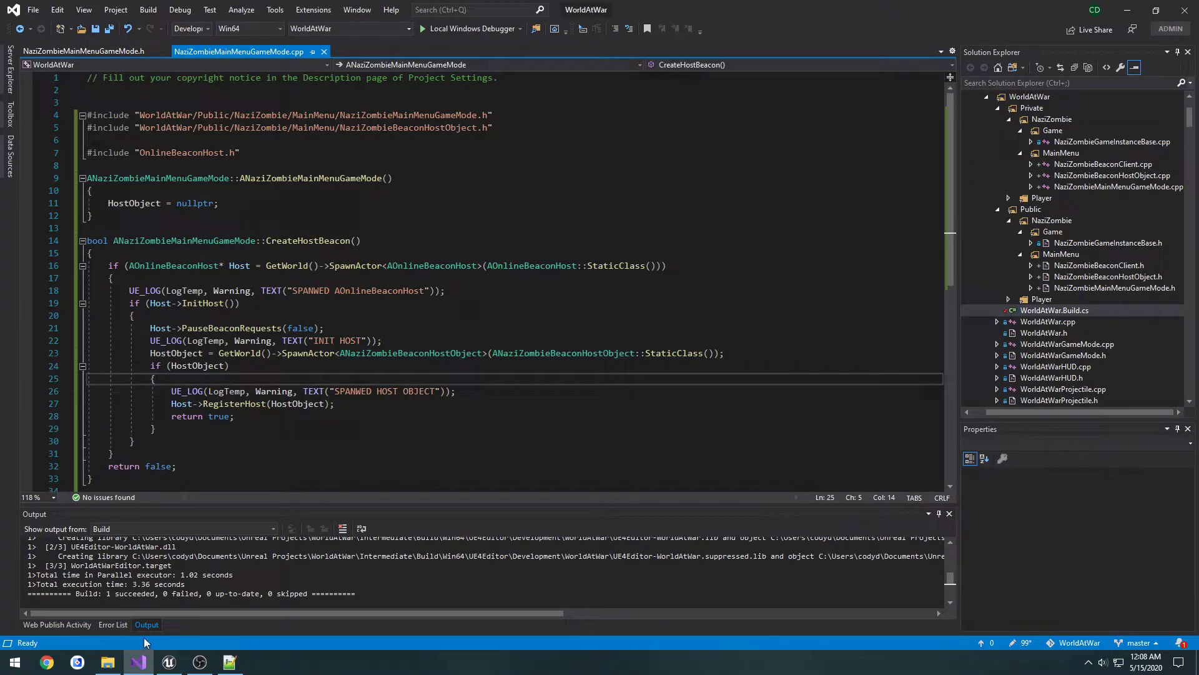
Step: Bring the Unreal editor showing MainMenuLevel to the front and open the Settings dropdown
click(169, 659)
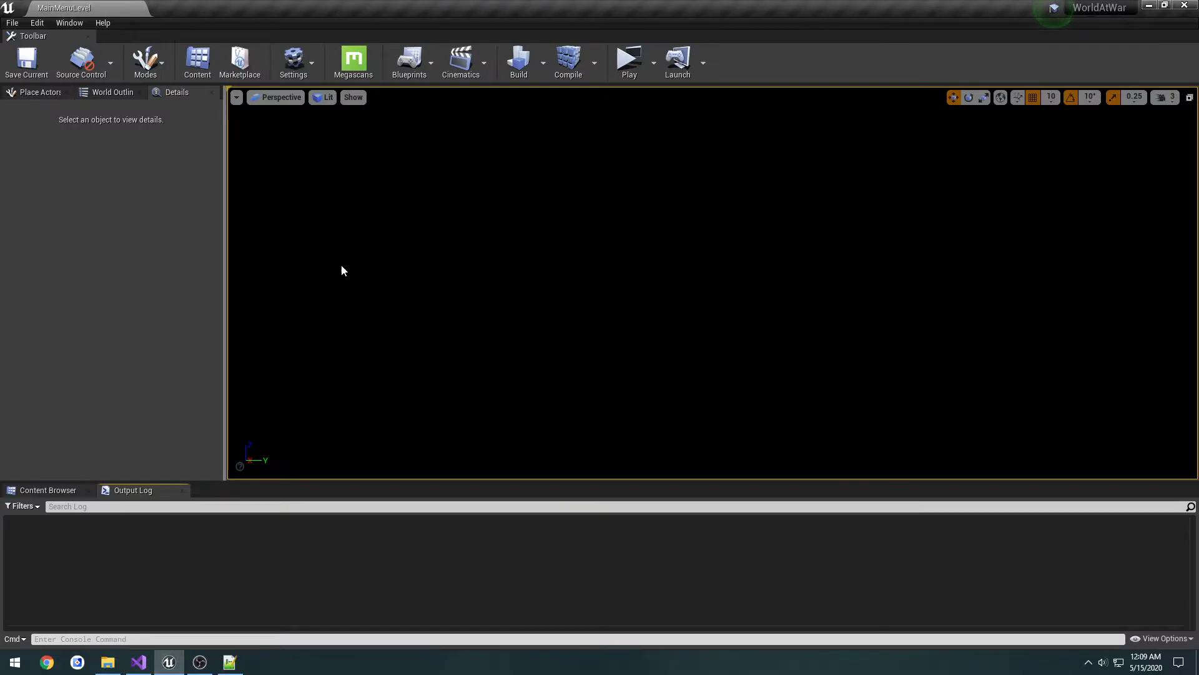
click(294, 65)
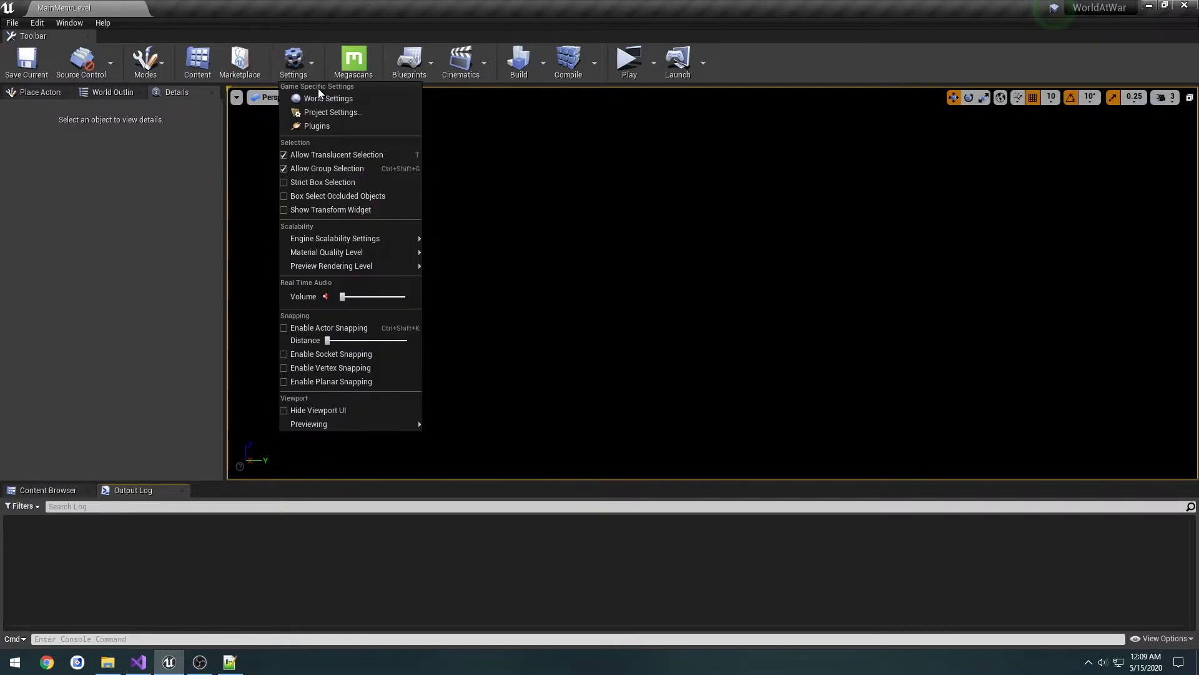
click(294, 66)
click(138, 661)
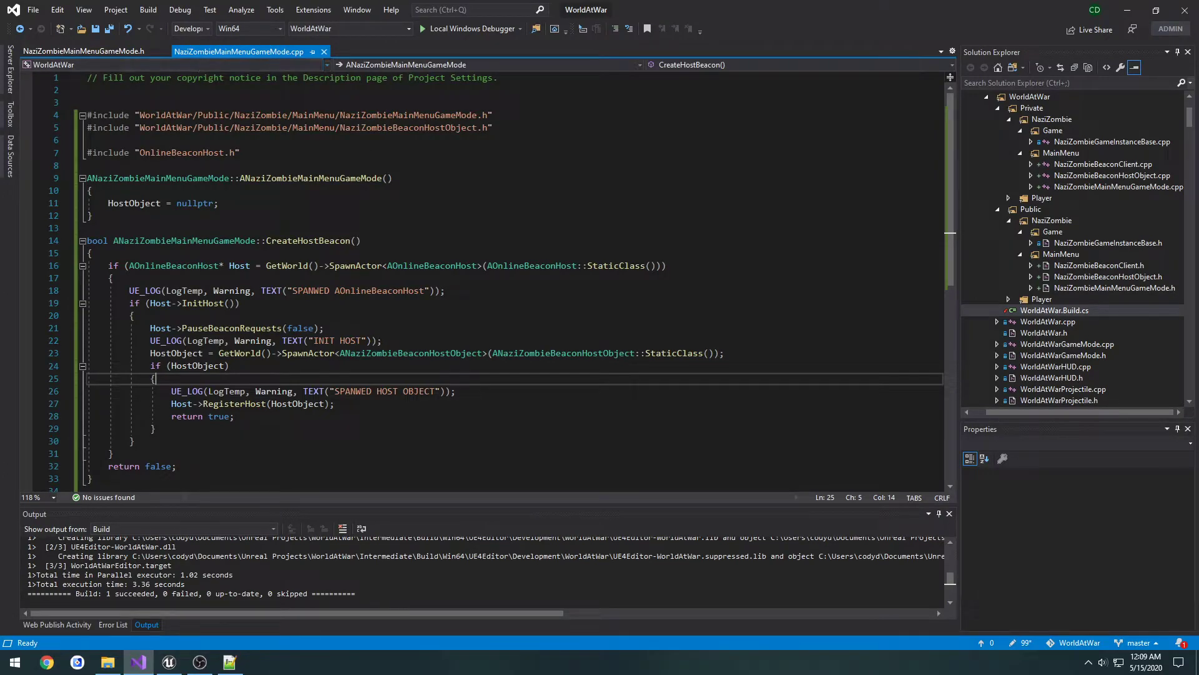
click(169, 661)
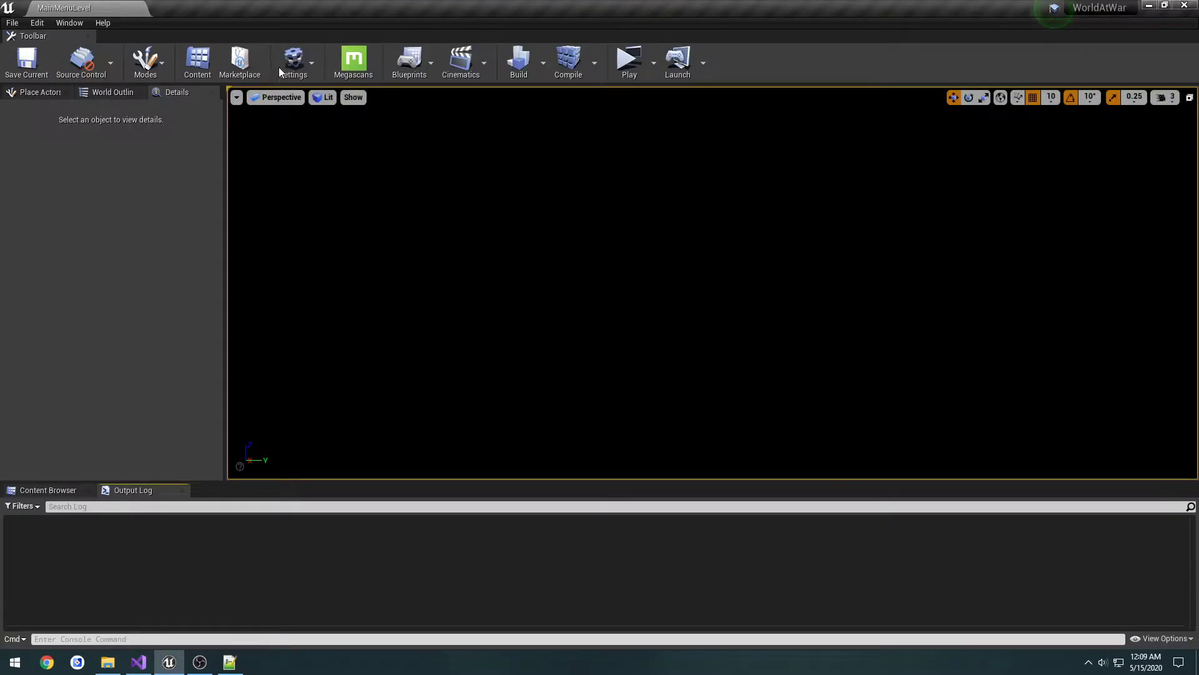
click(313, 62)
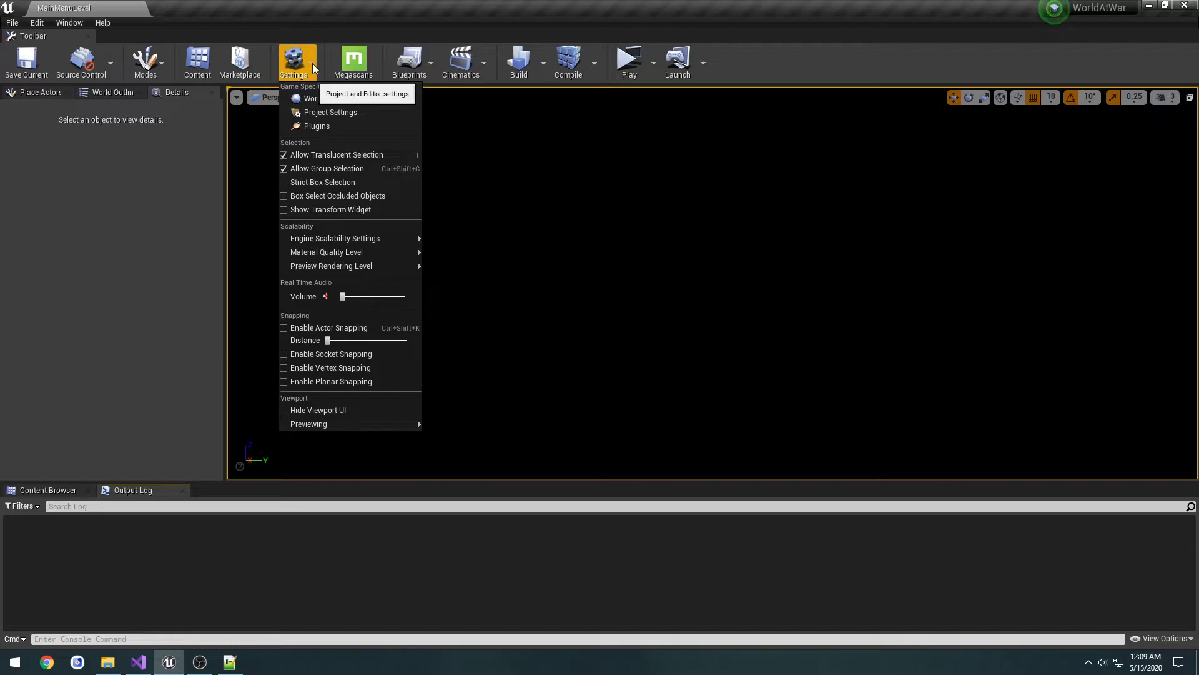
Step: Set MainMenuLevel's GameMode Override to NaziZombieMainMenuGameMode in World Settings and save the level
click(320, 96)
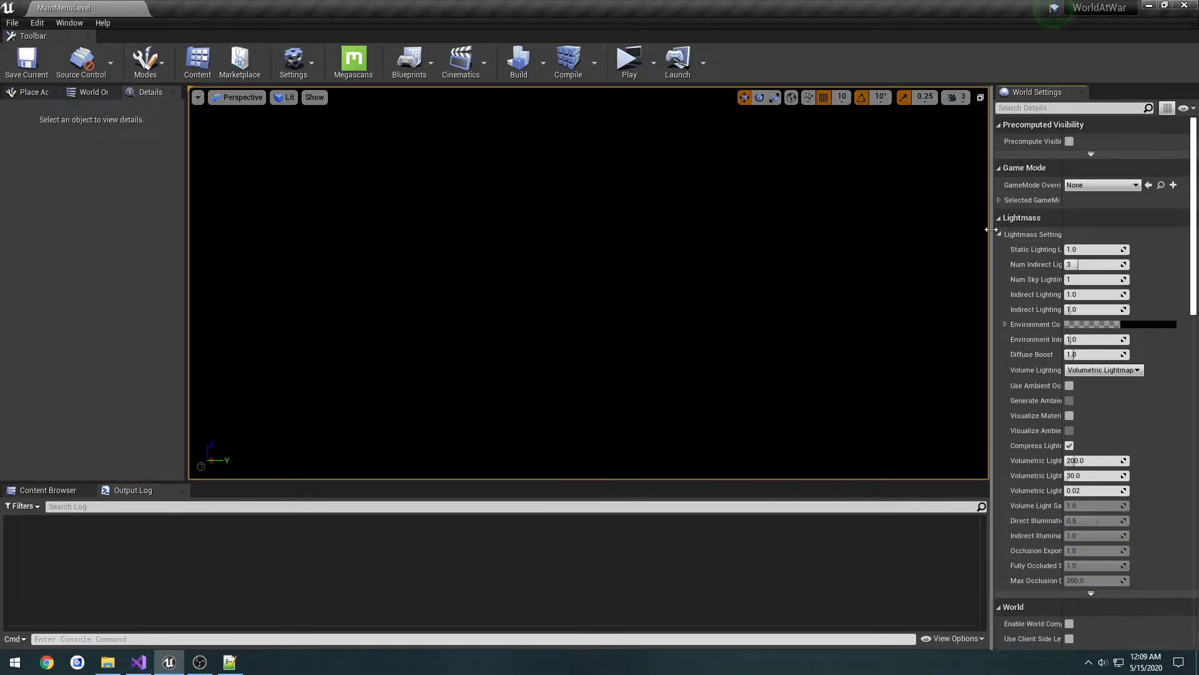
drag(994, 230, 861, 229)
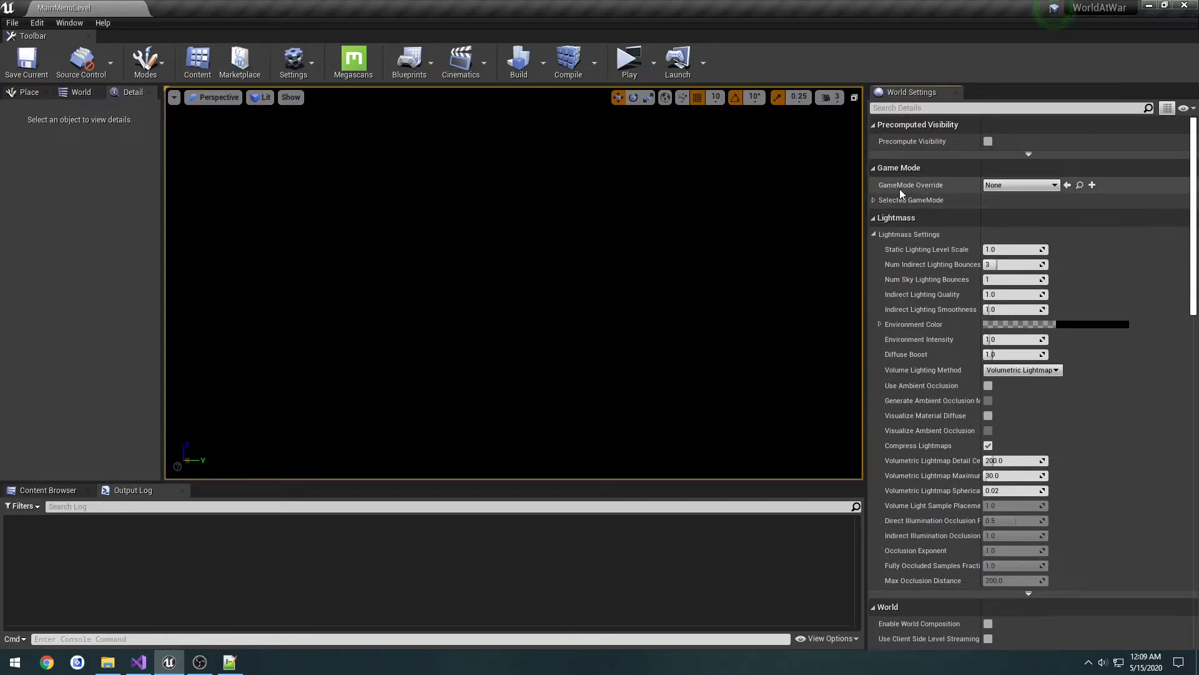
click(1004, 188)
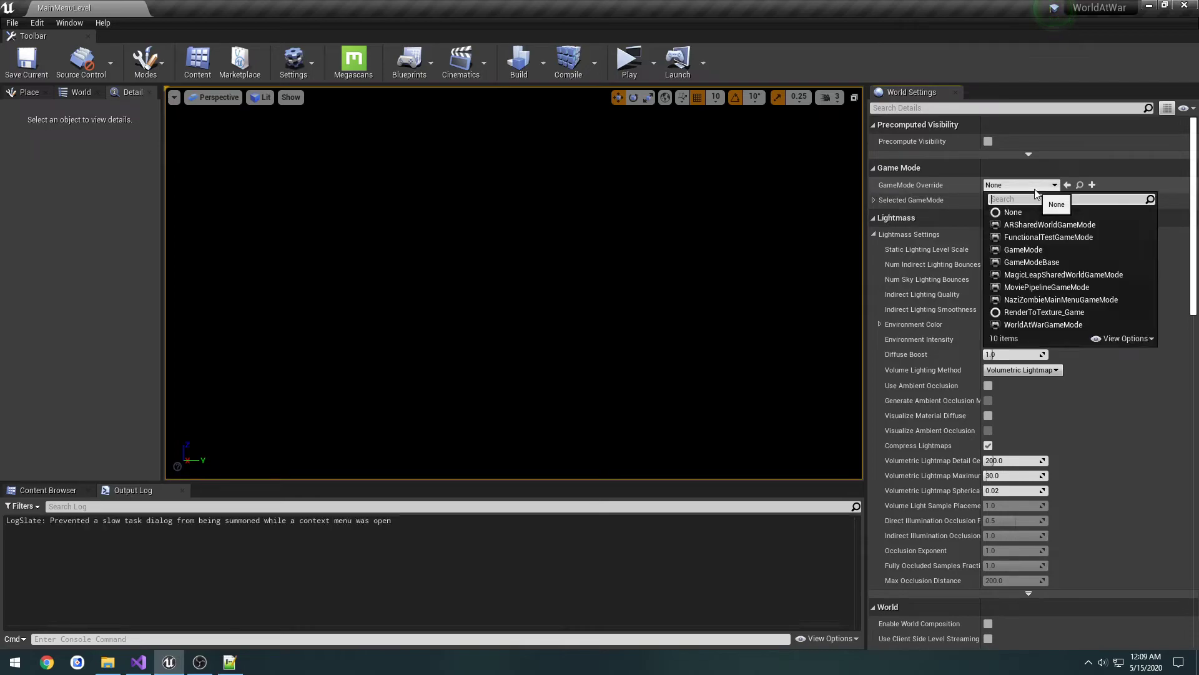
click(1056, 301)
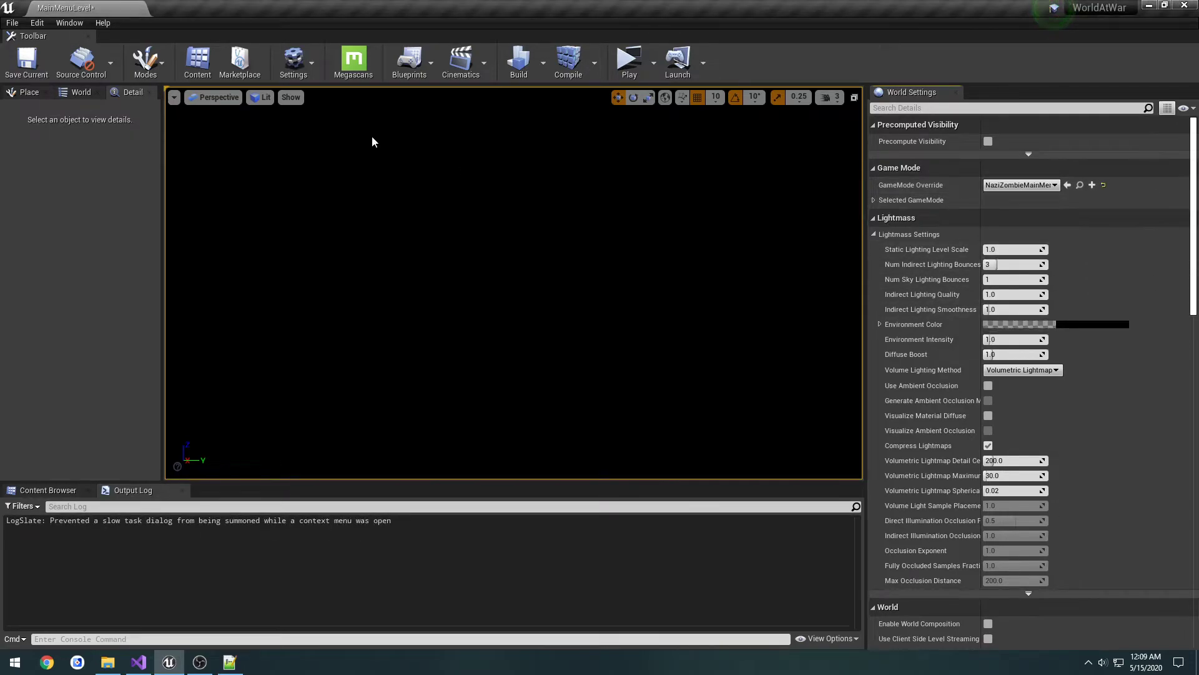
click(22, 58)
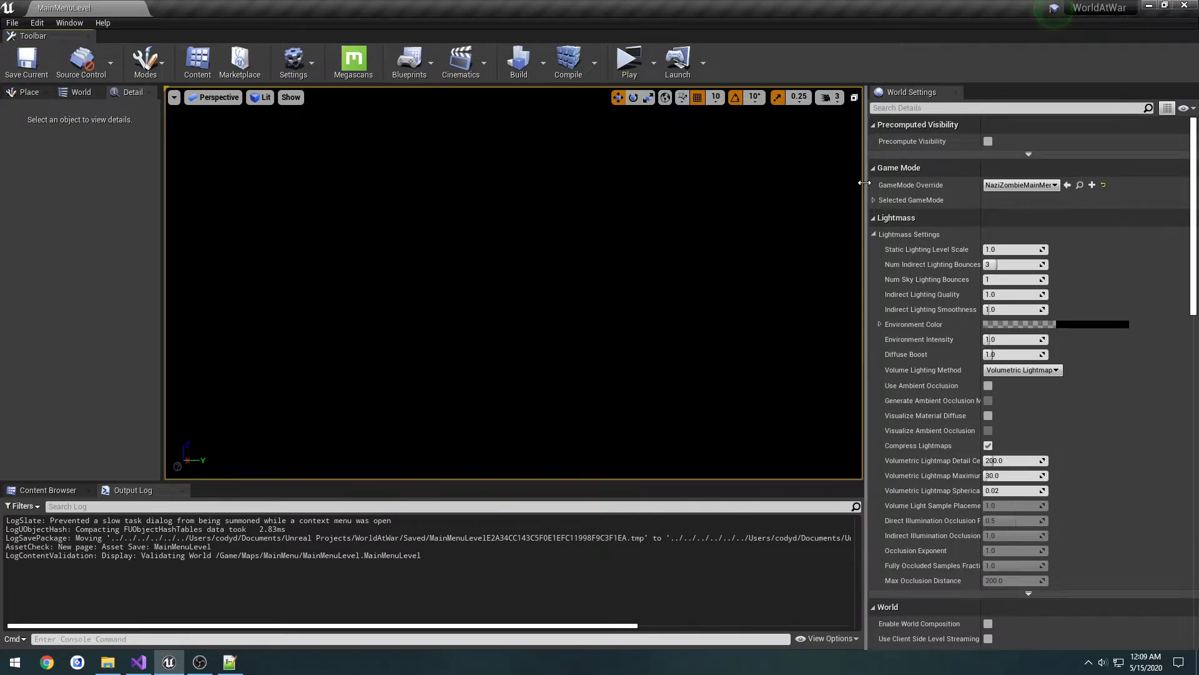
drag(866, 182, 975, 181)
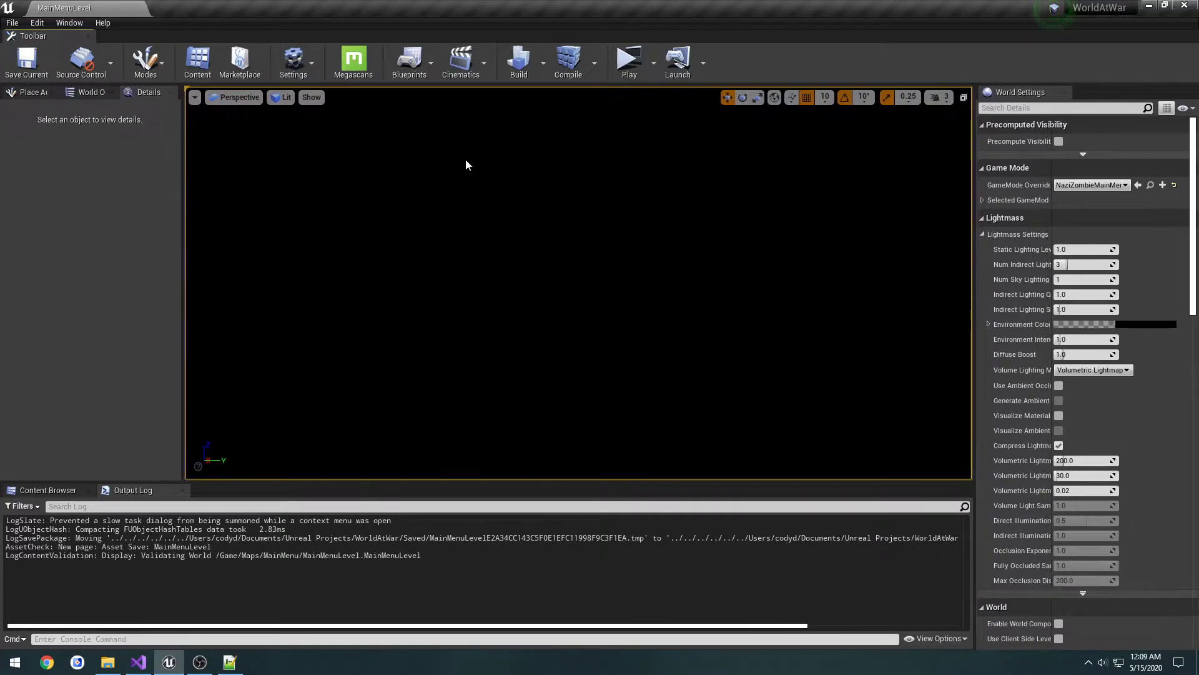
click(1064, 92)
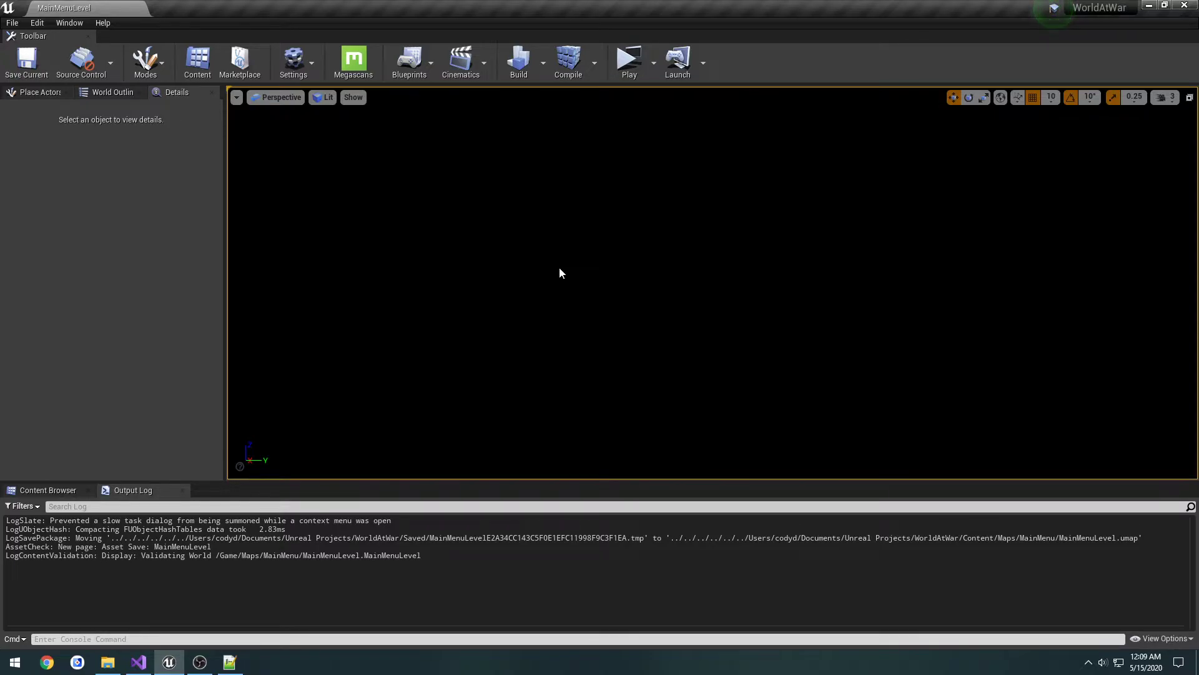
Step: Open Config/DefaultEngine.ini in Notepad++ next to the widened Steam config notes
click(230, 662)
drag(515, 170, 225, 138)
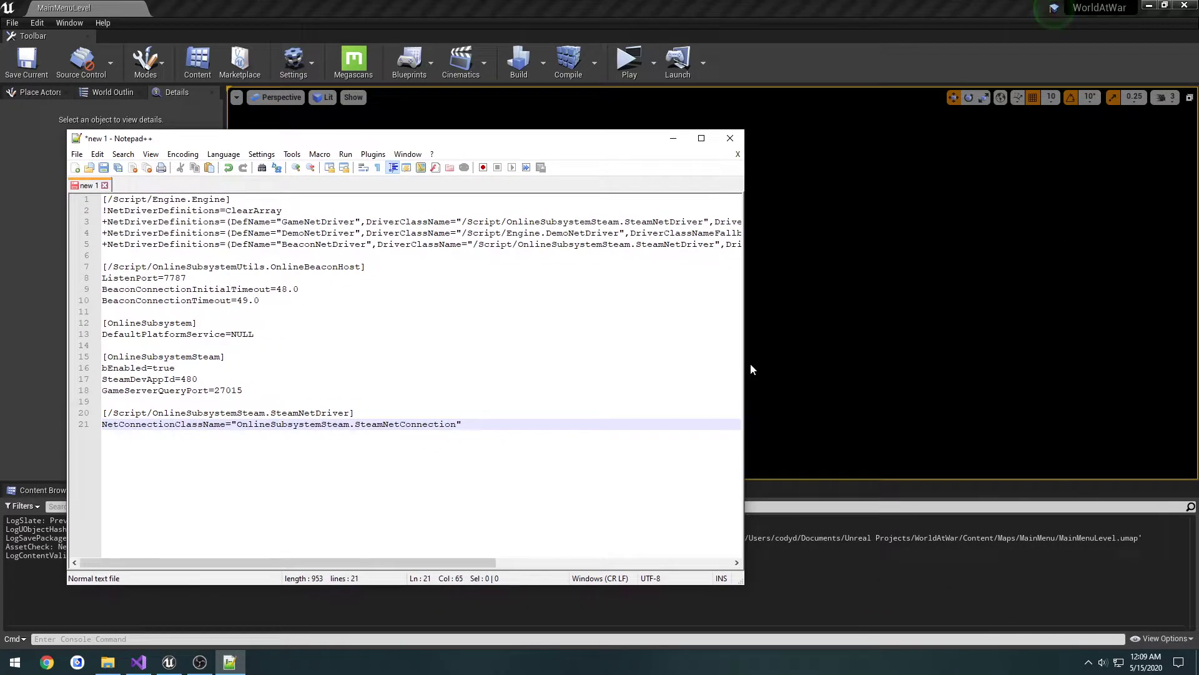
drag(747, 301, 1130, 302)
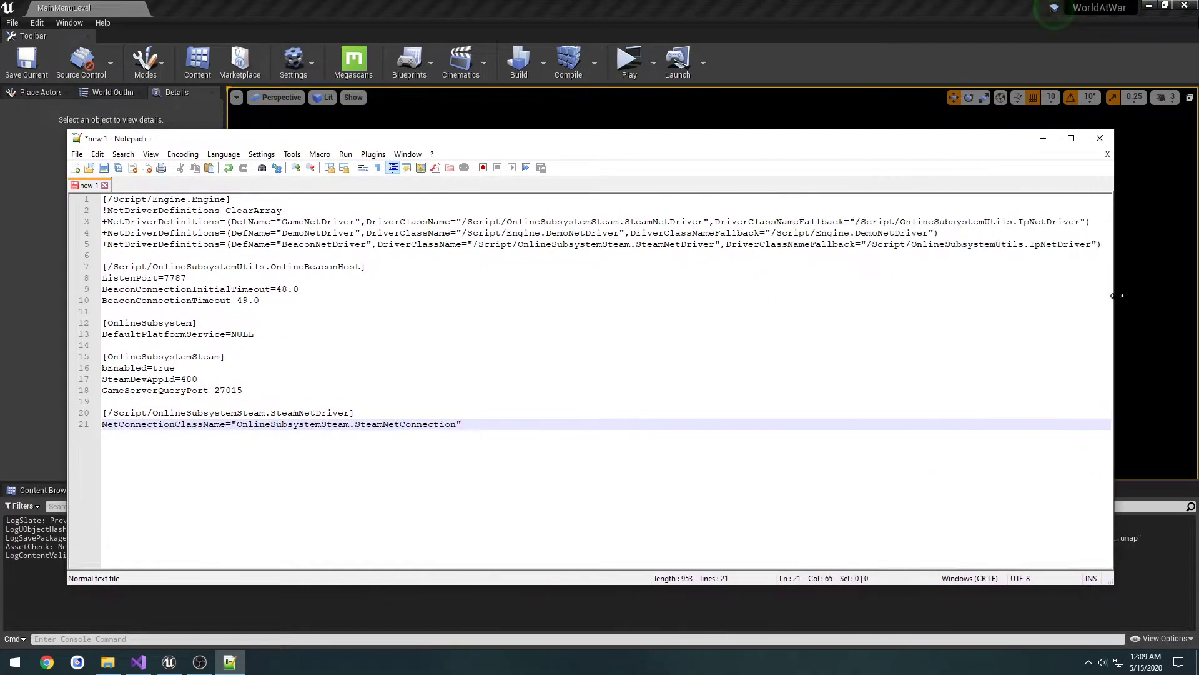
click(103, 664)
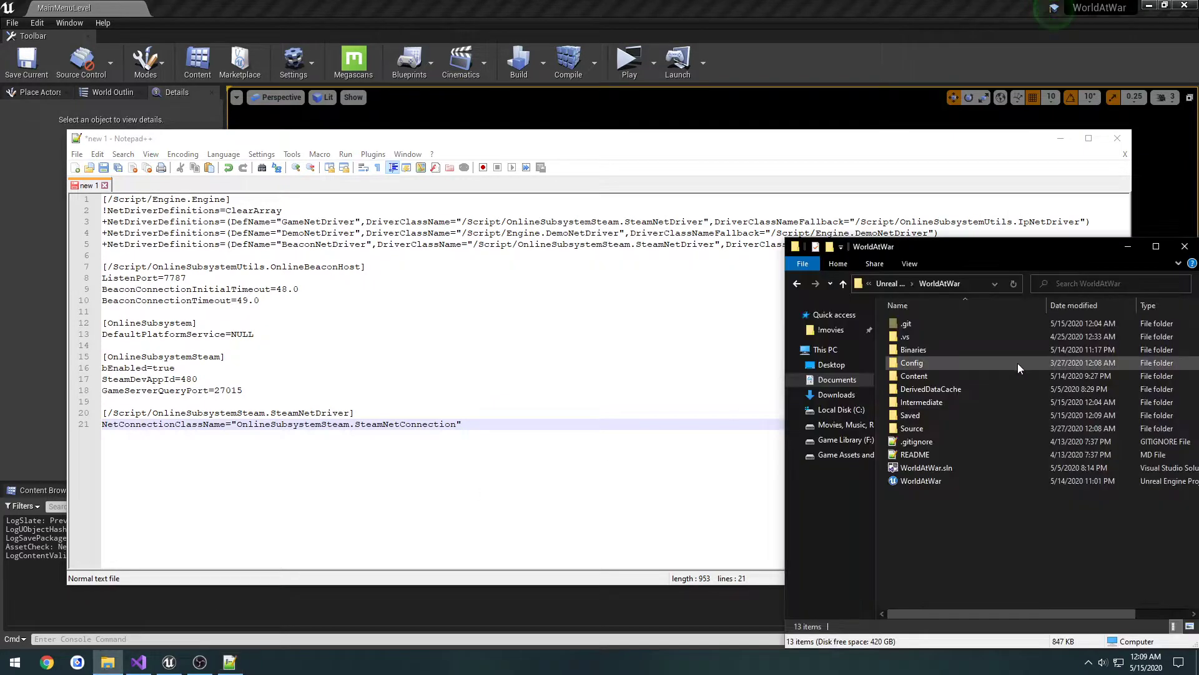
double_click(927, 362)
double_click(939, 351)
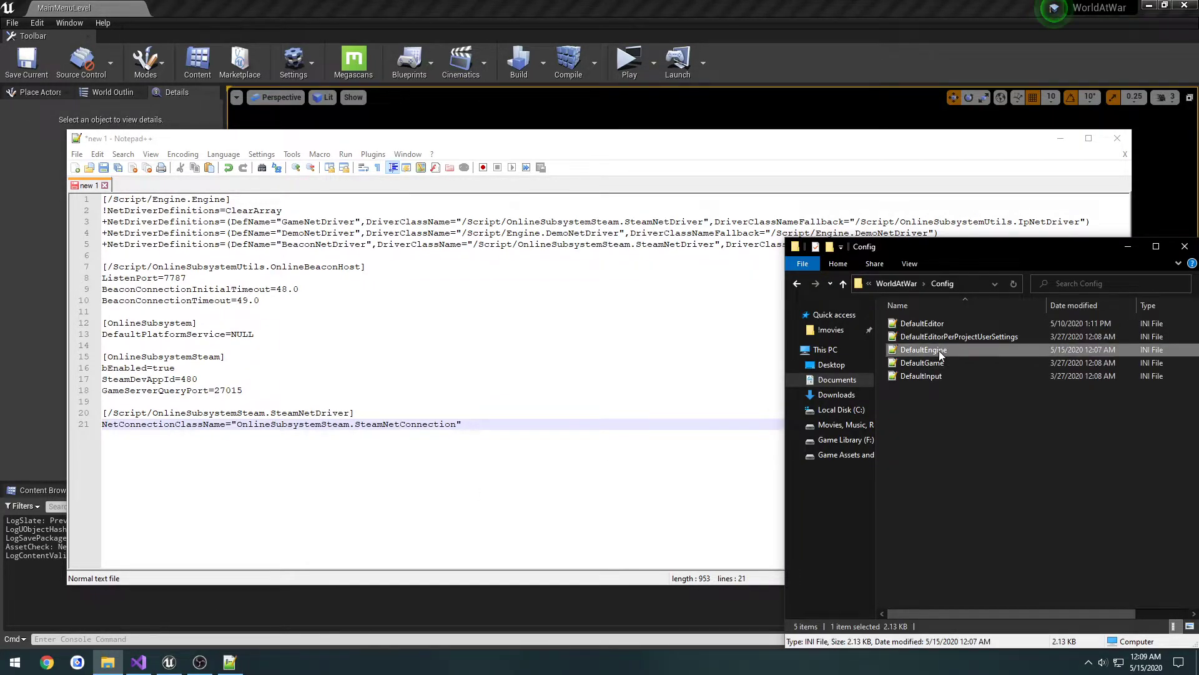
Step: Append the Steam config block from the 'new 1' notes to the end of DefaultEngine.ini
scroll(625, 403, down, 2)
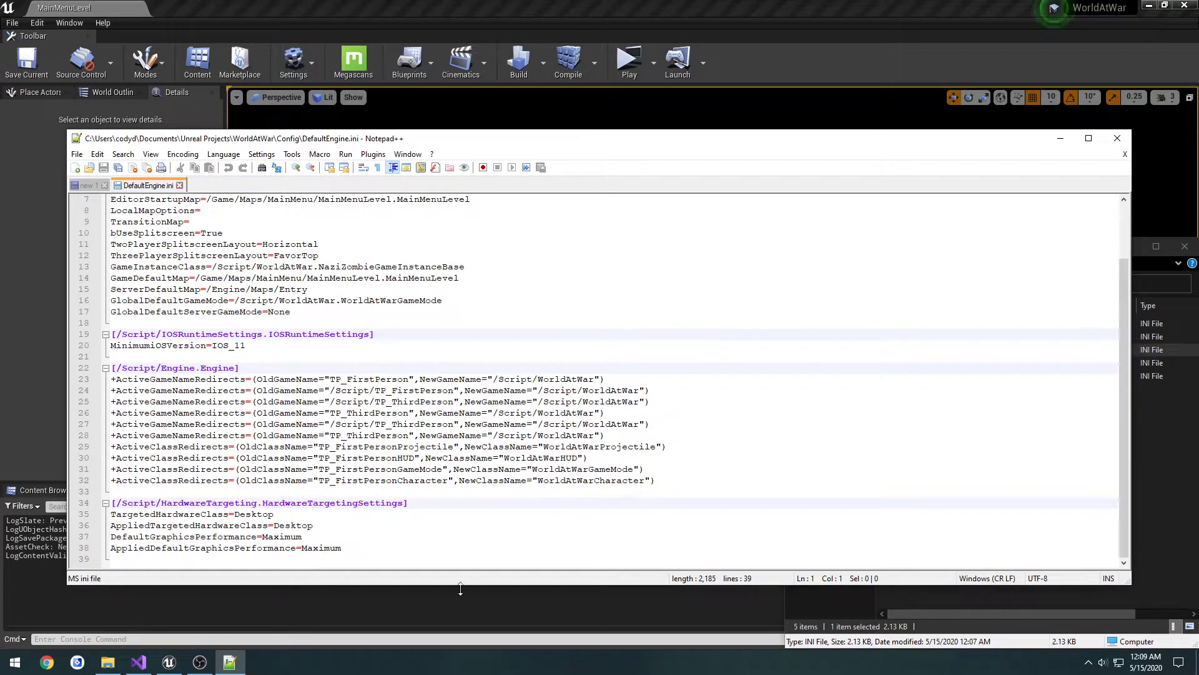
click(411, 564)
key(Return)
key(Return)
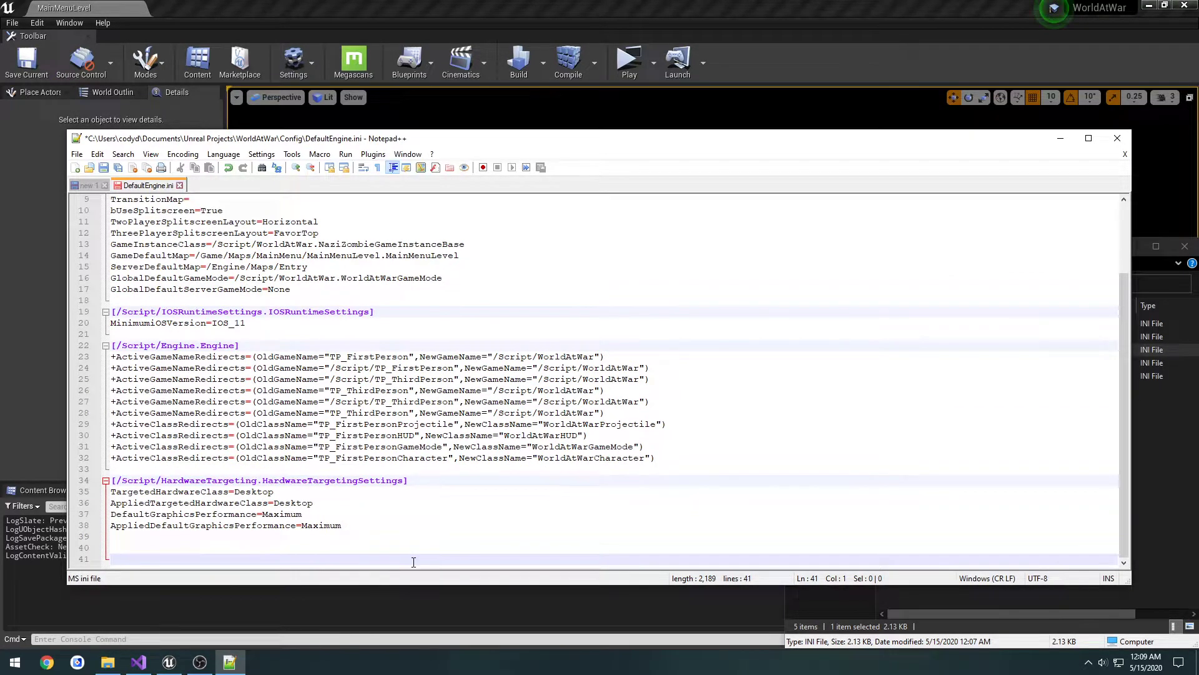
key(Return)
key(Return)
key(Return)
key(Return)
key(Return)
key(Return)
key(Return)
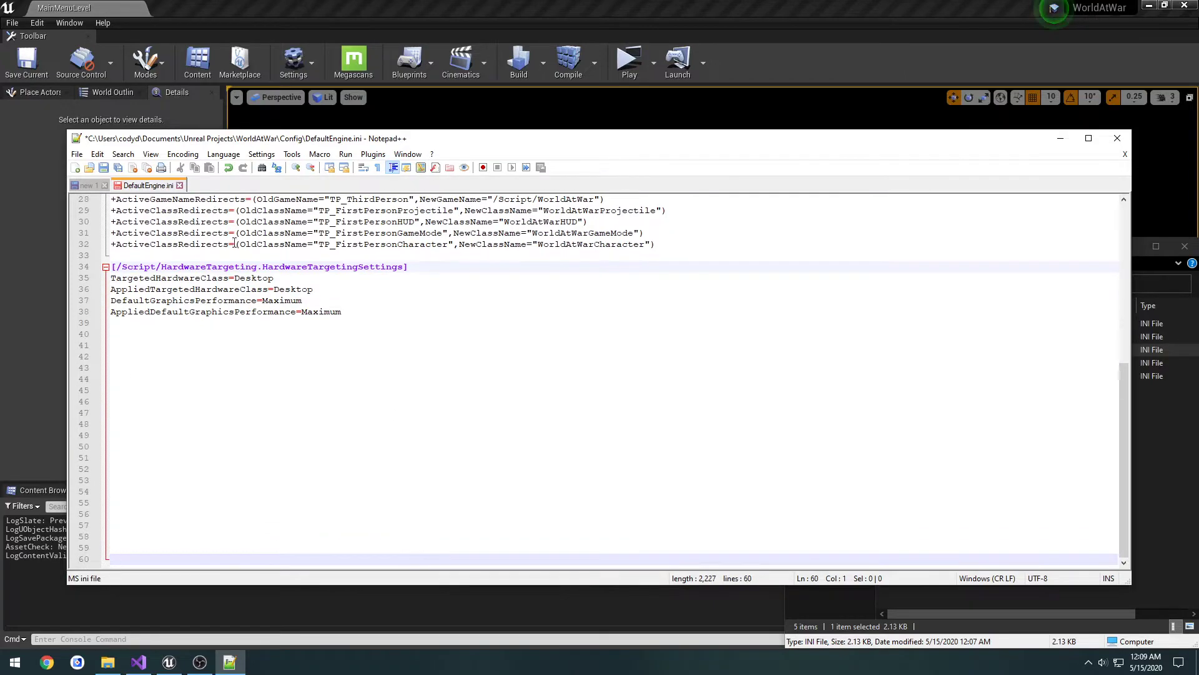
click(95, 183)
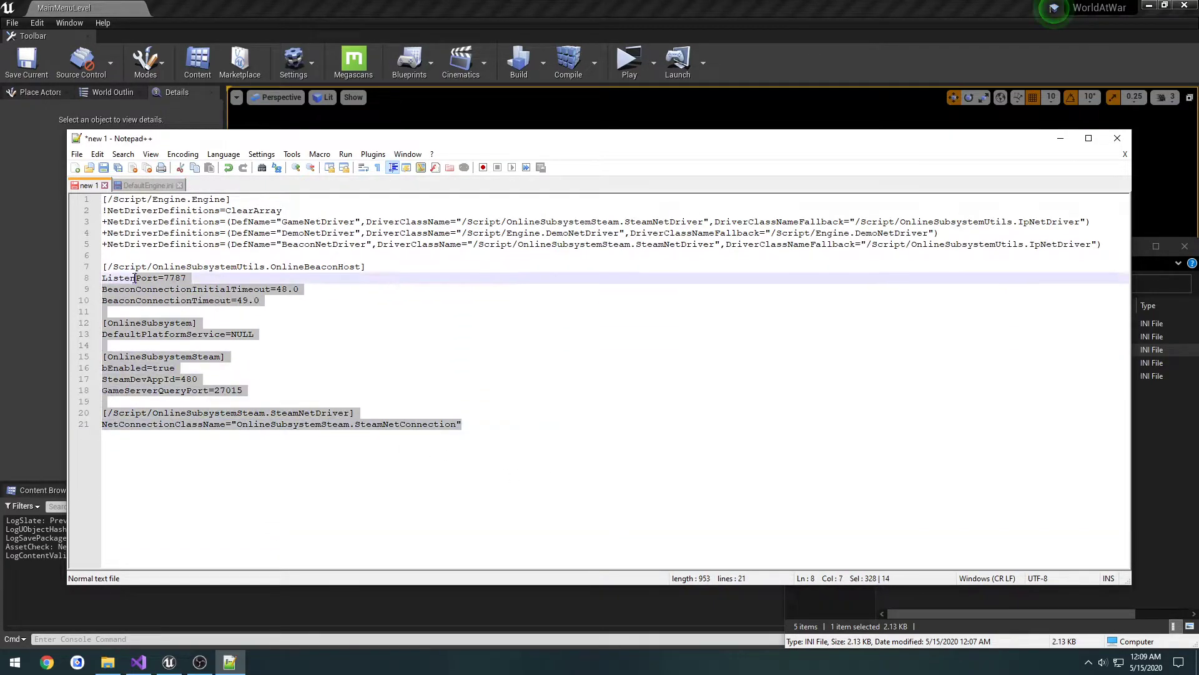
drag(548, 463, 103, 199)
key(ctrl+c)
click(155, 187)
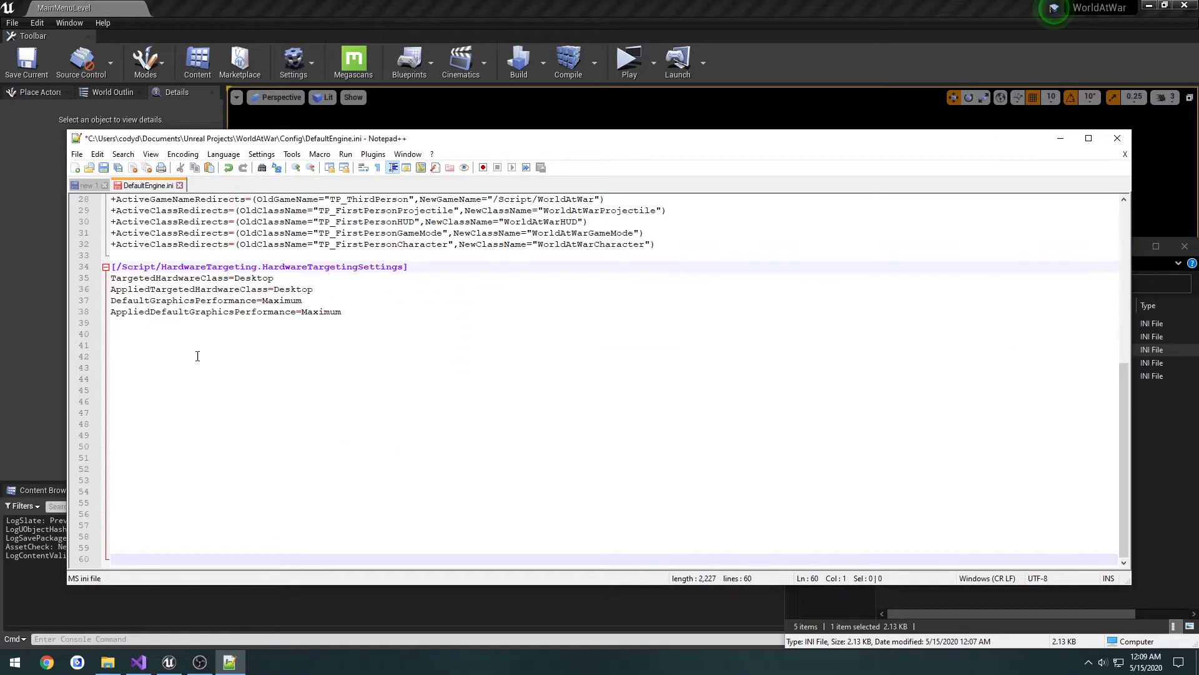
click(148, 342)
key(ctrl+v)
Step: Remove the leftover blank lines after the pasted sections and save DefaultEngine.ini
scroll(312, 438, down, 1)
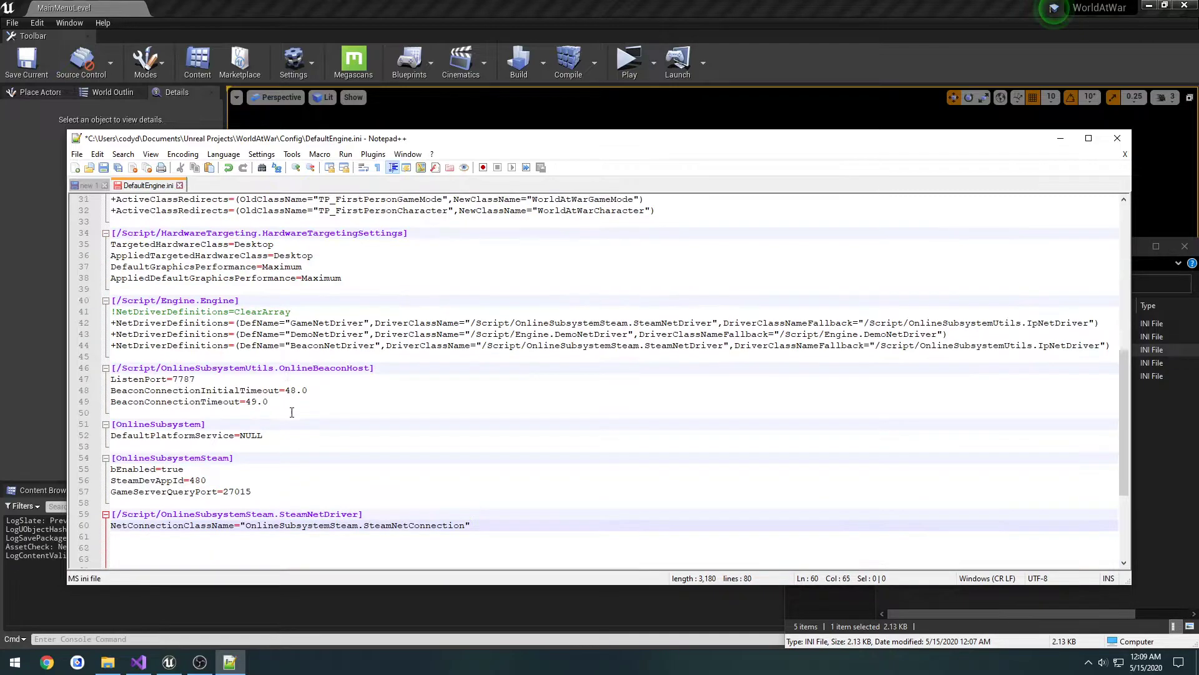
scroll(406, 481, down, 4)
drag(423, 548, 283, 505)
click(283, 413)
key(Delete)
key(Delete)
key(Delete)
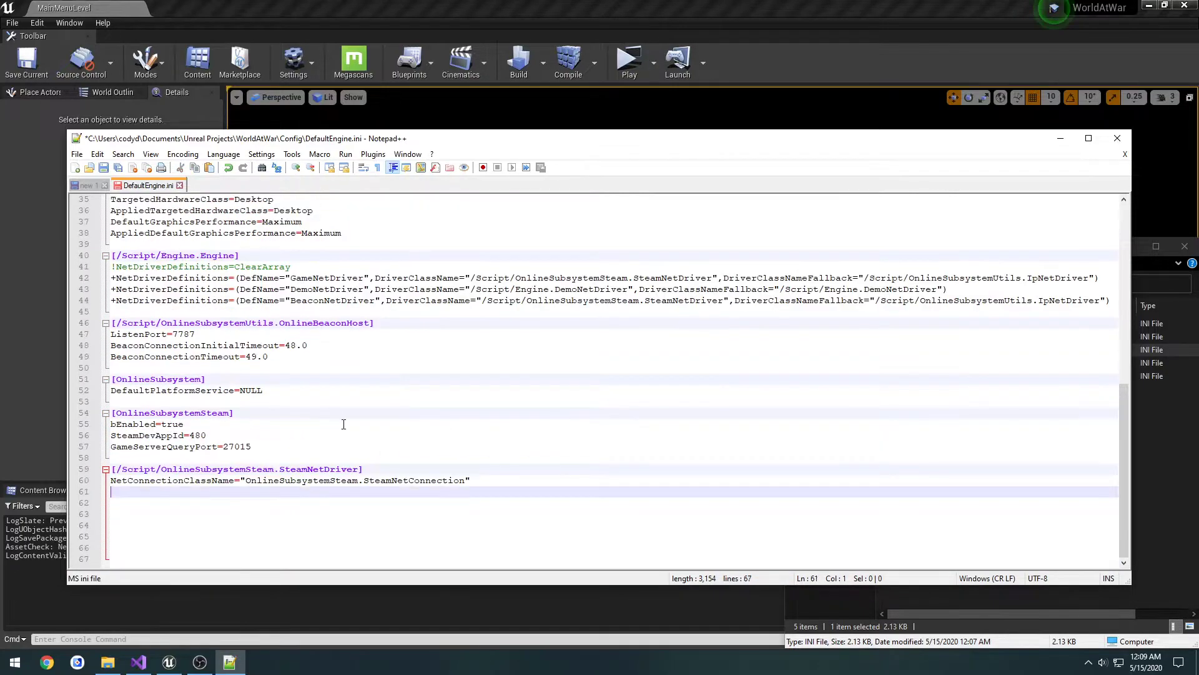
key(Delete)
key(Delete)
key(Delete)
key(Delete)
key(BackSpace)
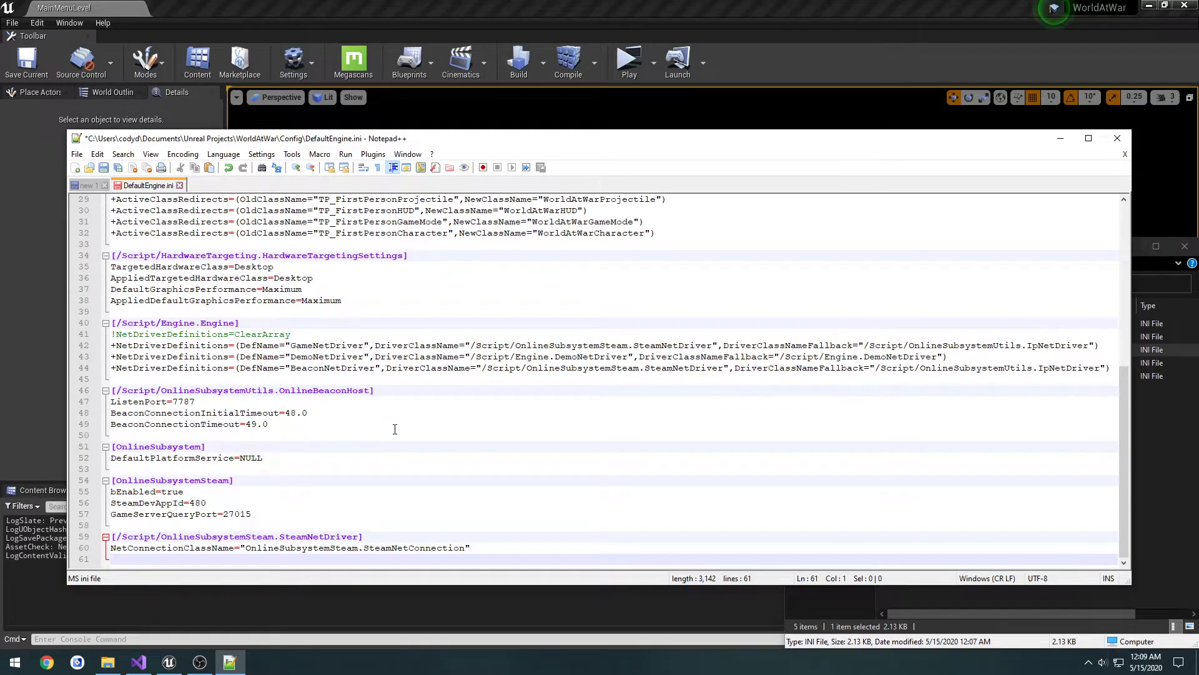
key(ctrl+s)
Step: Check the pasted ListenPort 7787 and NULL DefaultPlatformService values in DefaultEngine.ini
click(187, 403)
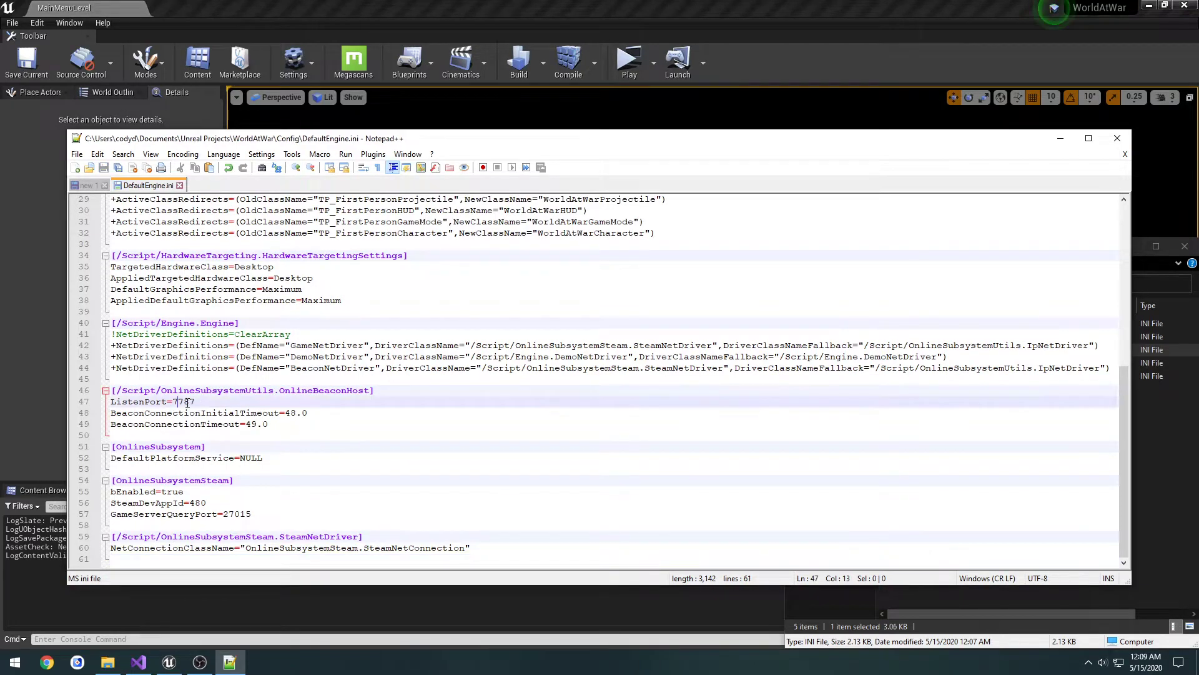
double_click(187, 403)
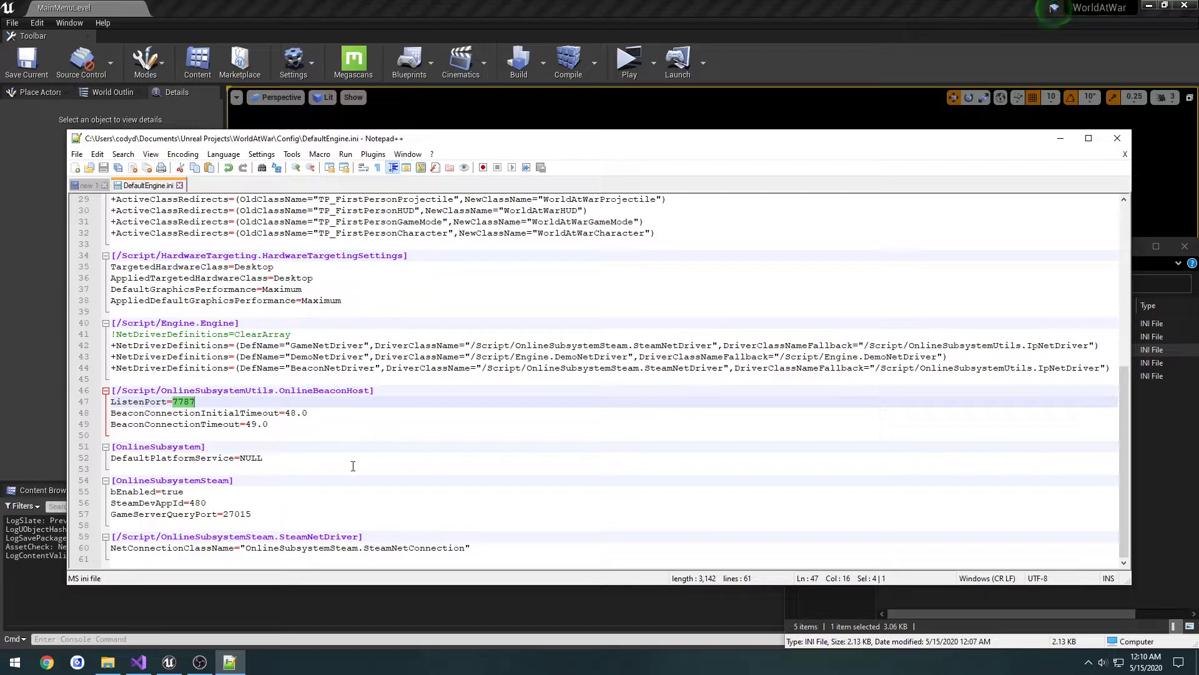
drag(262, 457, 236, 458)
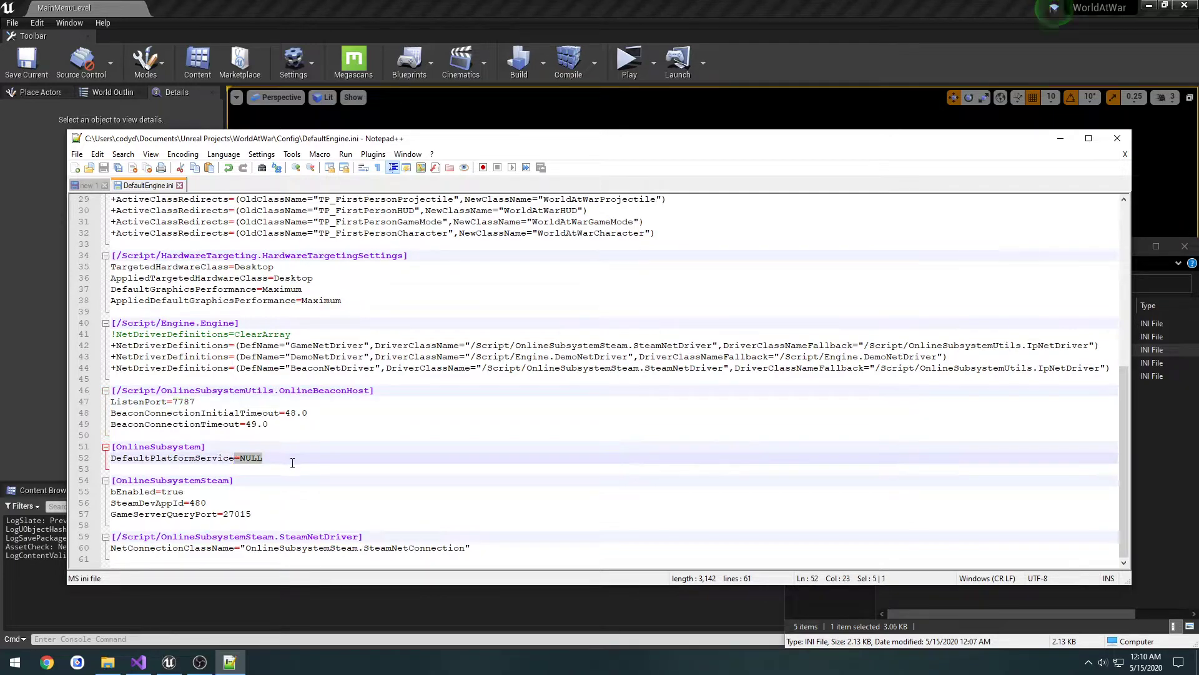
click(292, 462)
Step: Close the 'new 1' scratch tab without saving, leaving the caret at the end of line 38
click(95, 187)
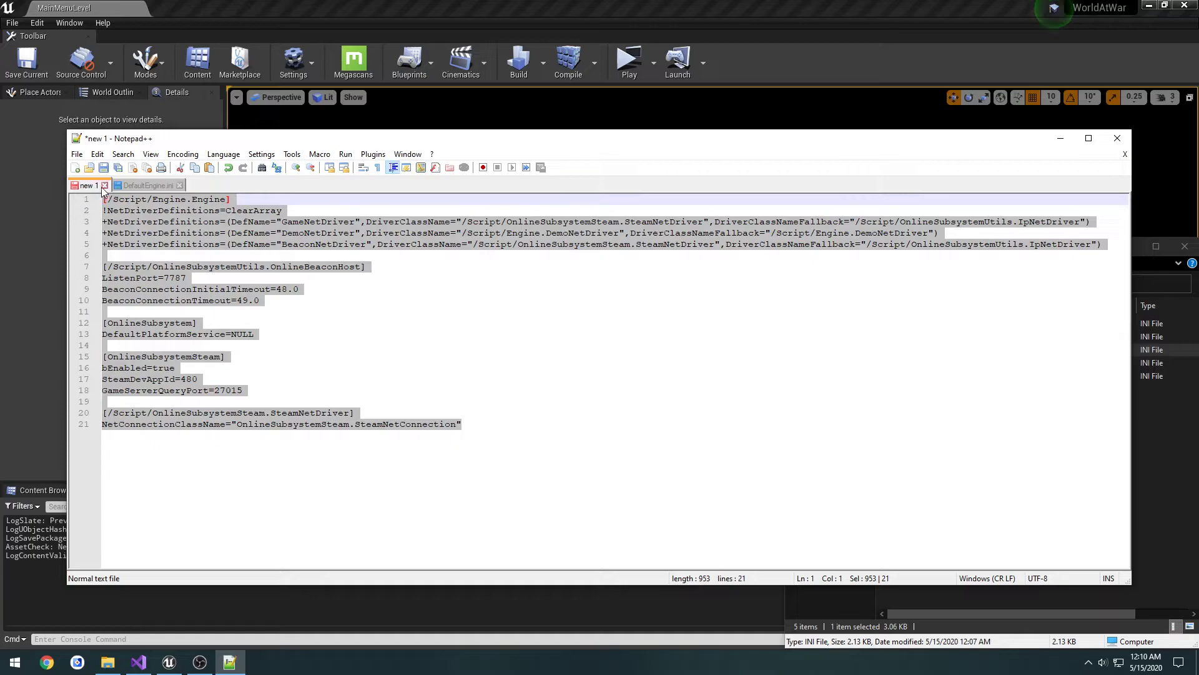
click(105, 185)
click(605, 373)
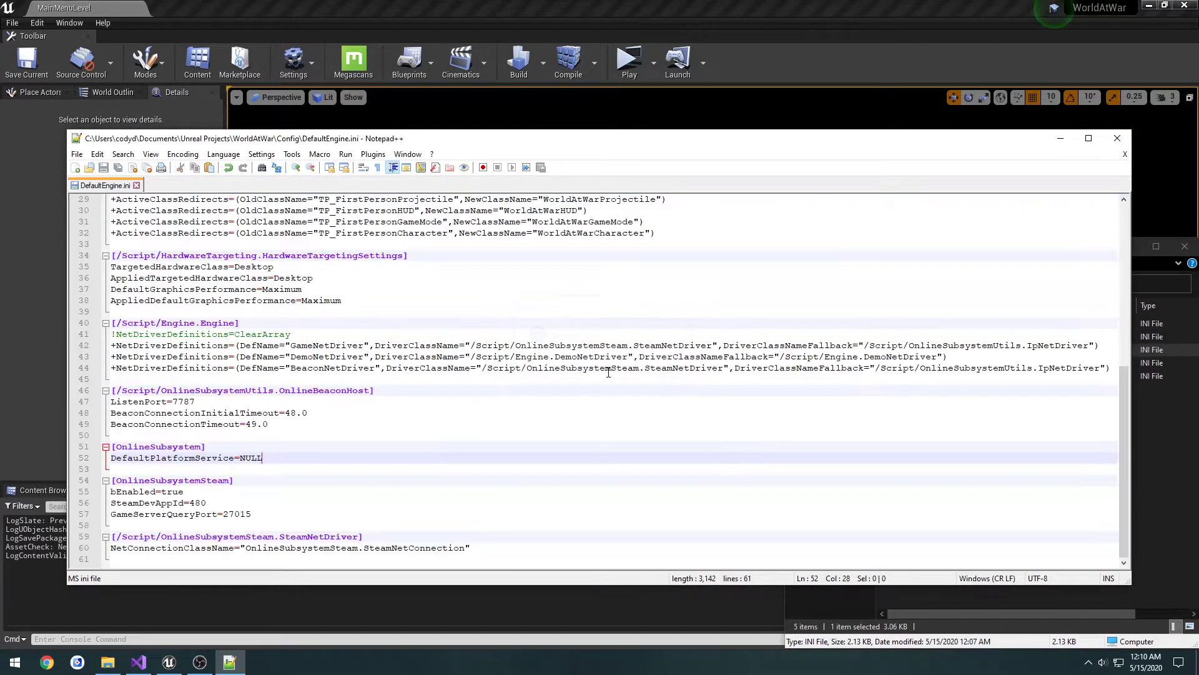
click(553, 300)
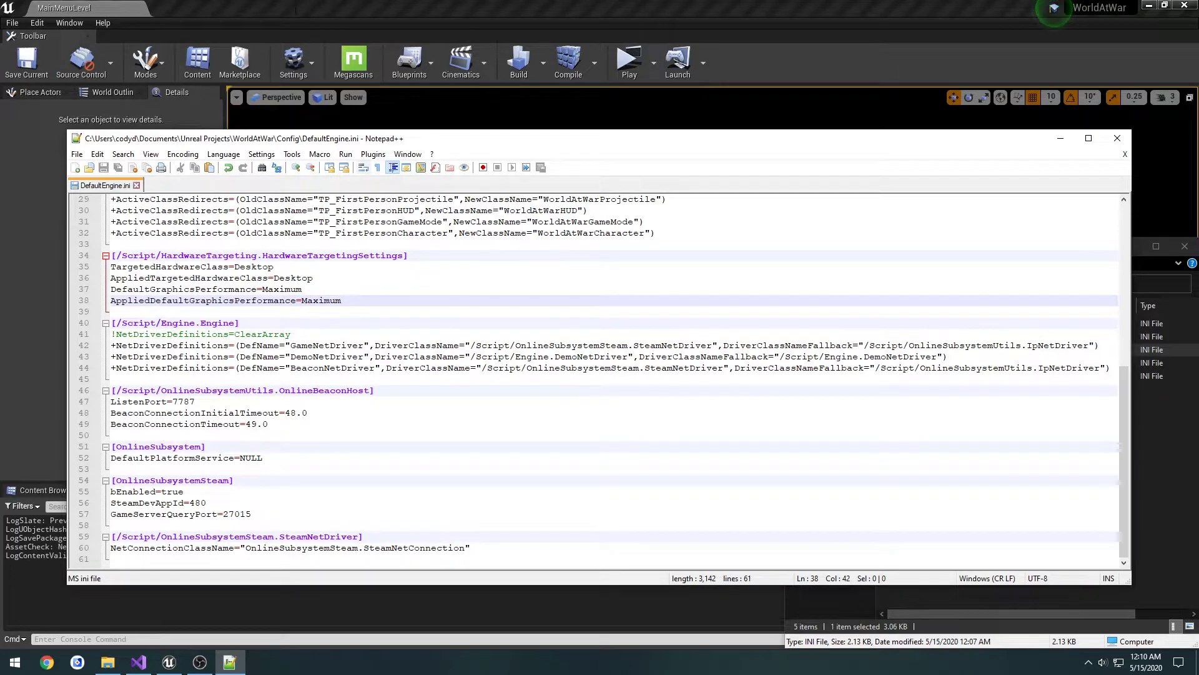
Step: Filter Project Settings by 'verify' and leave the Libcurl Verify Peer option unchecked
click(303, 21)
click(294, 62)
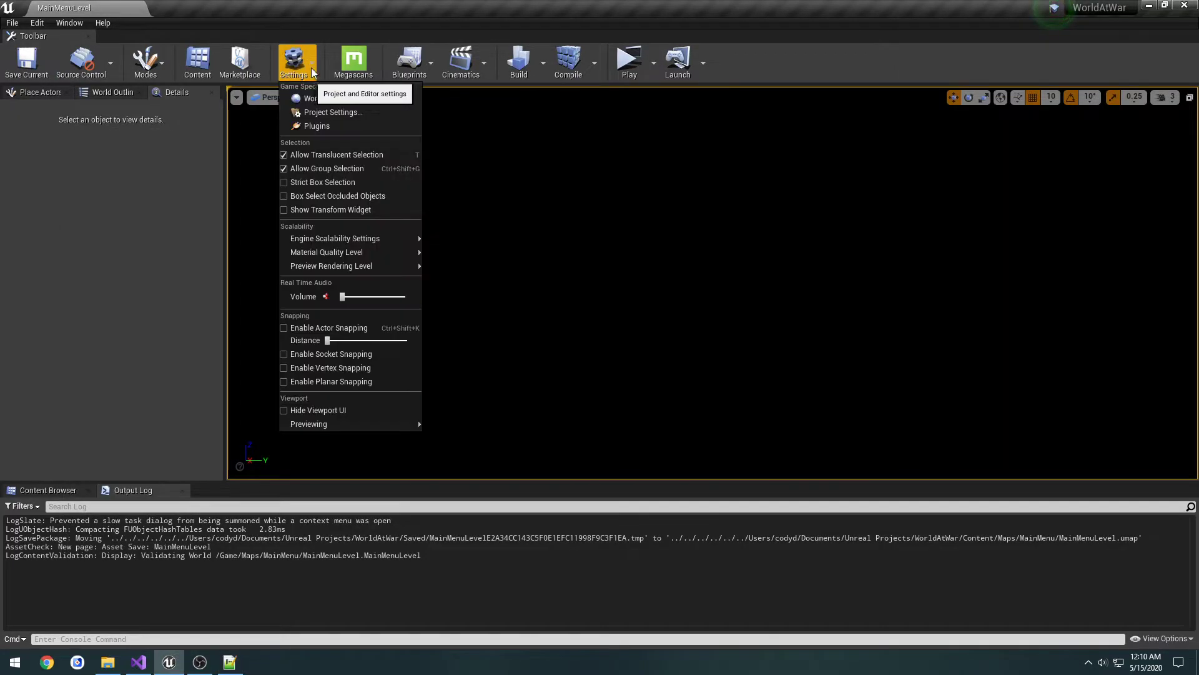
click(336, 111)
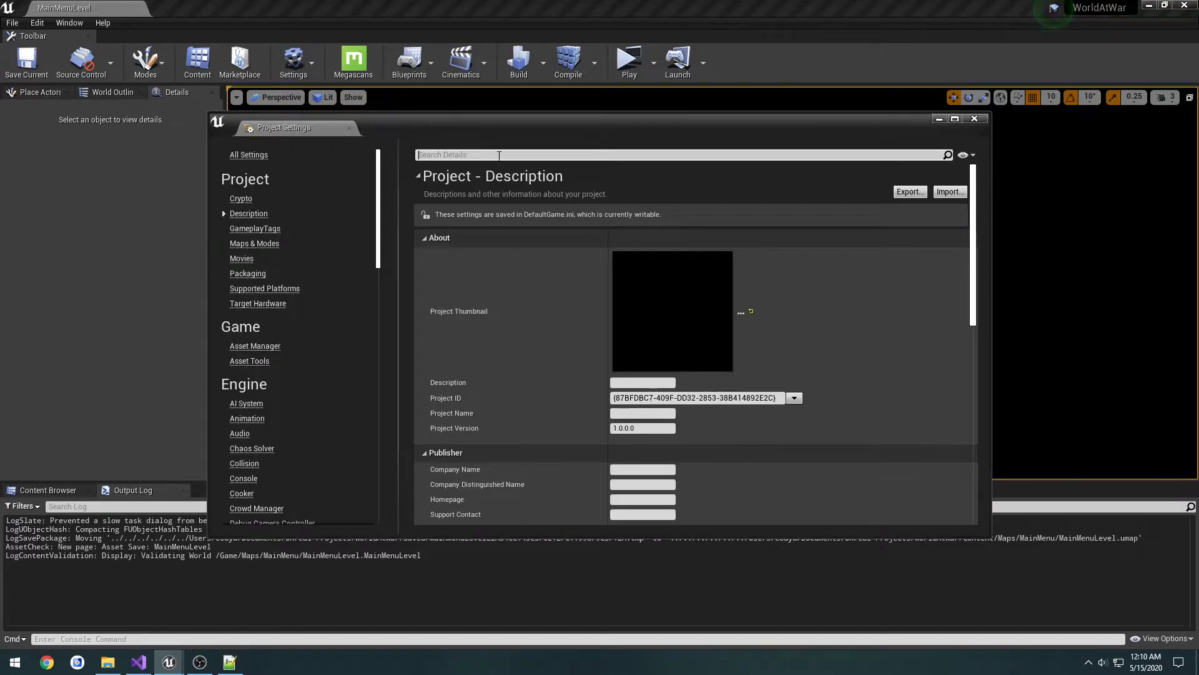
click(499, 156)
text(verify)
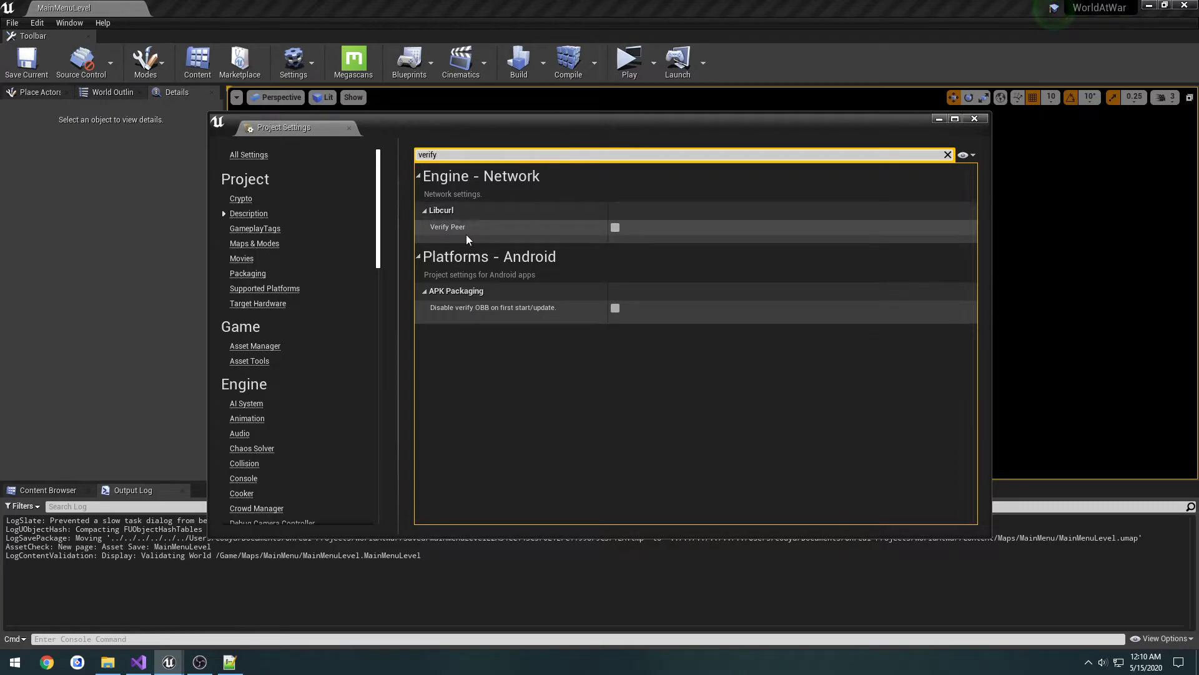
click(614, 227)
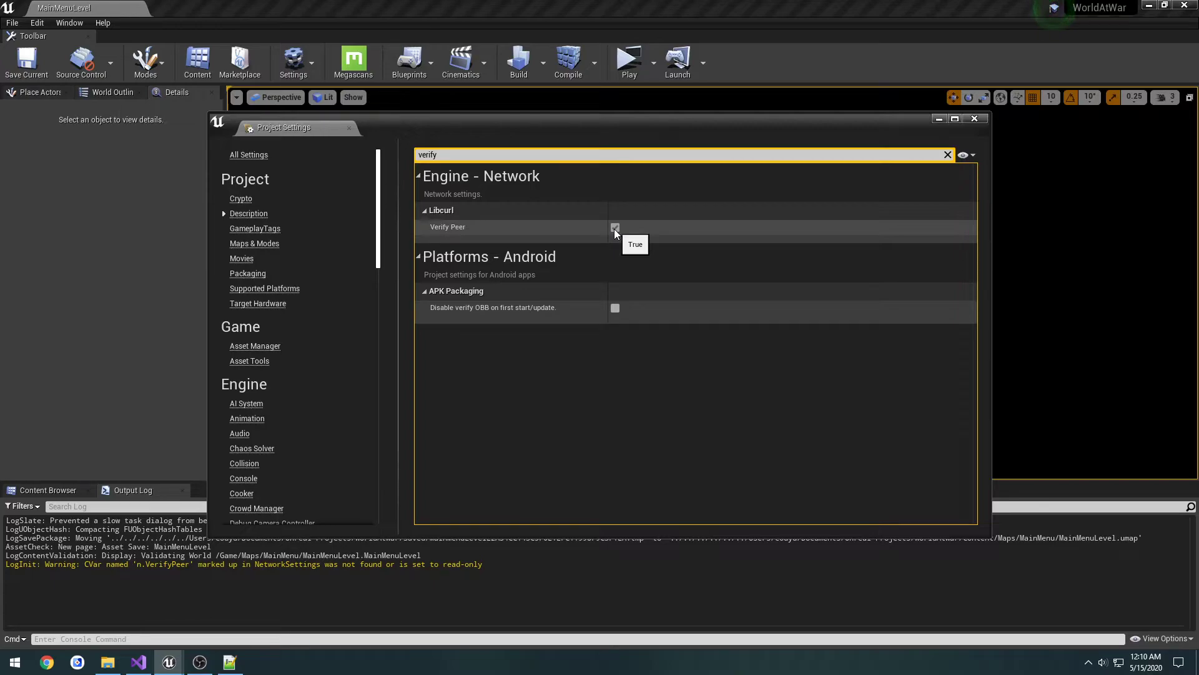
click(615, 229)
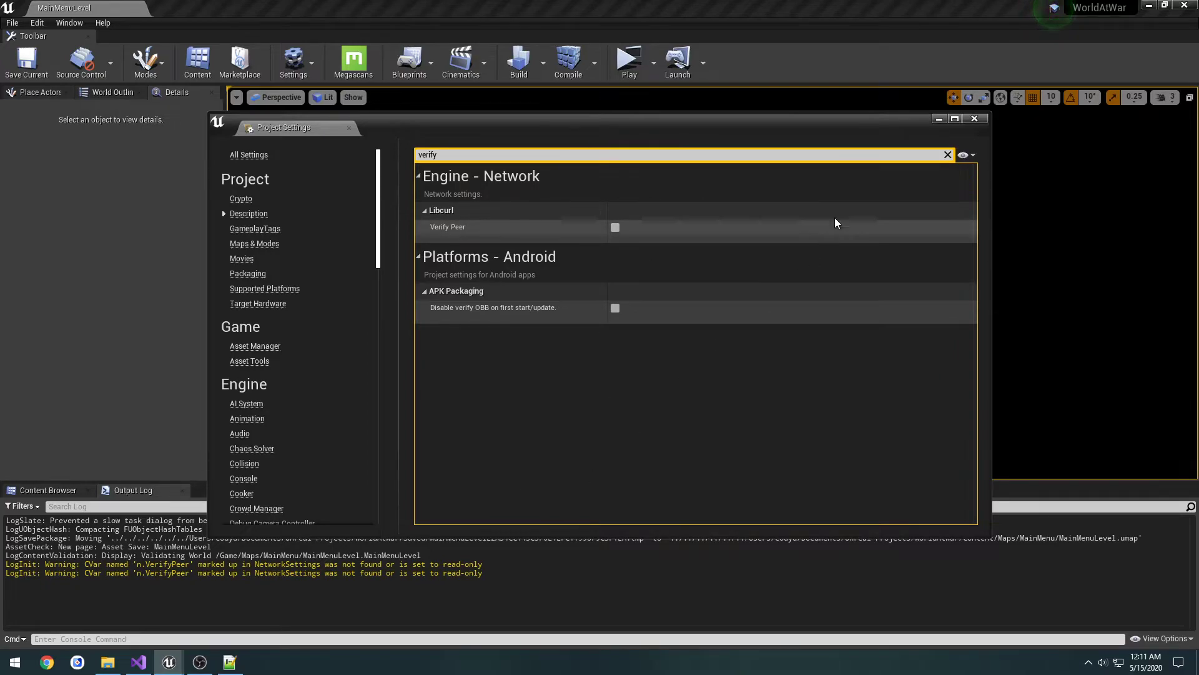
Step: Close Project Settings and reload the changed DefaultEngine.ini in Notepad++
click(974, 119)
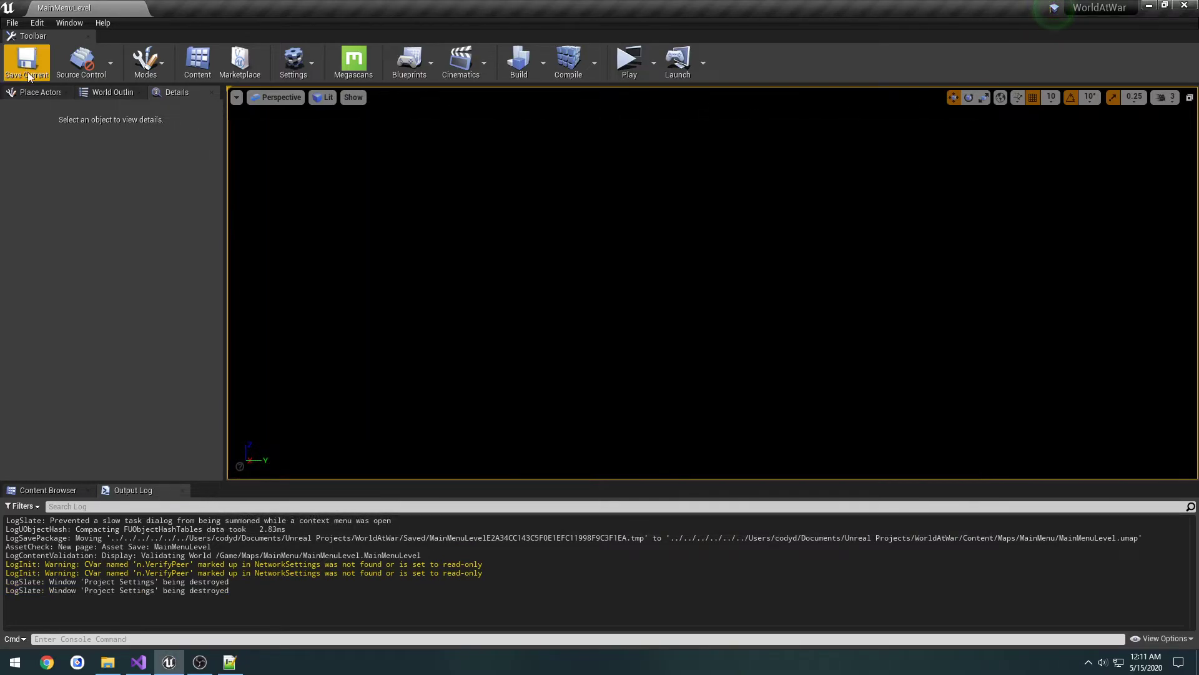
click(11, 23)
click(229, 662)
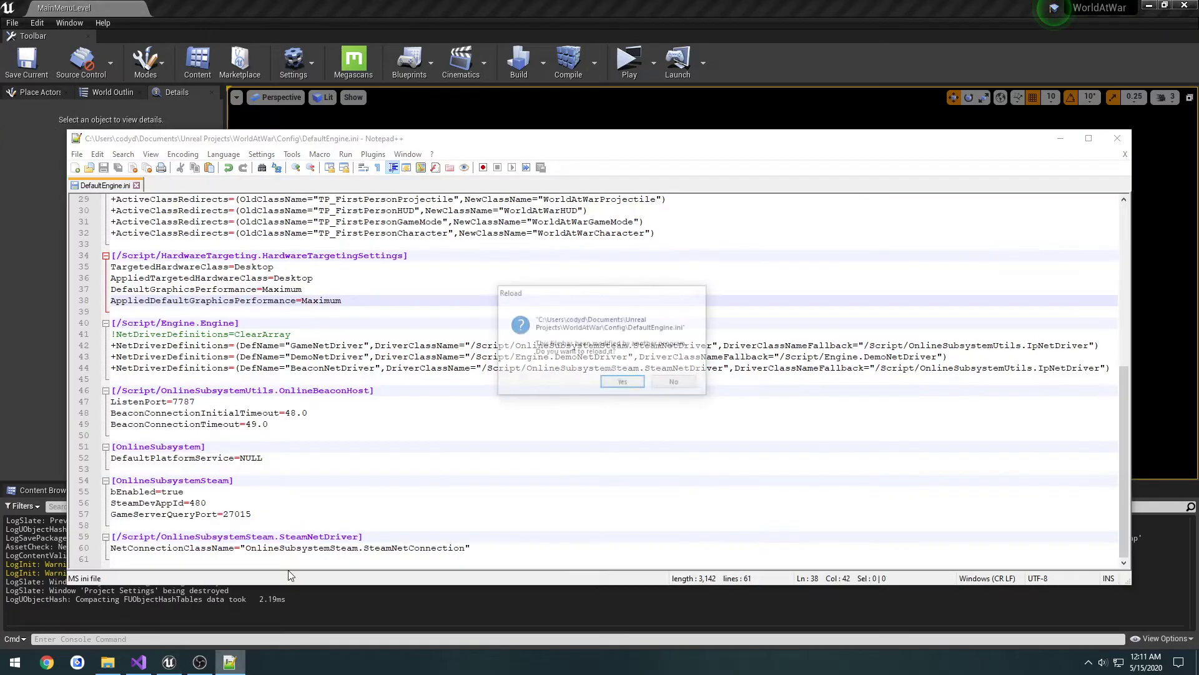
click(621, 385)
Step: Delete the empty line after the n.VerifyPeer=False section and save DefaultEngine.ini
scroll(545, 440, down, 2)
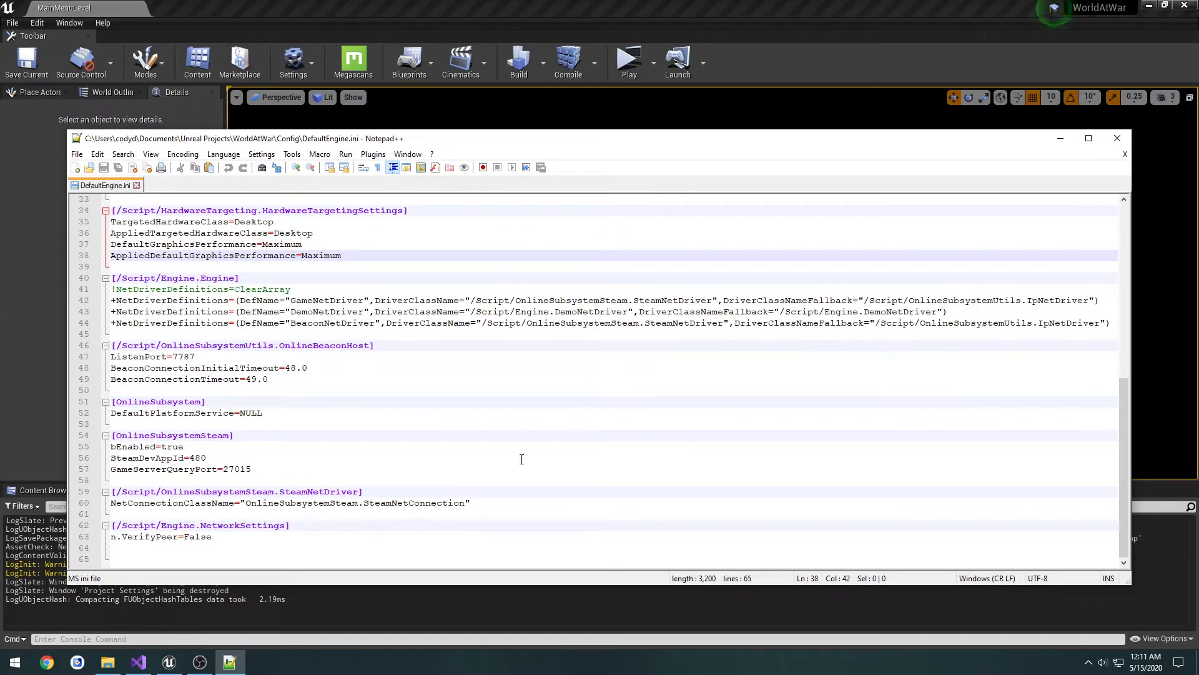
click(217, 558)
key(BackSpace)
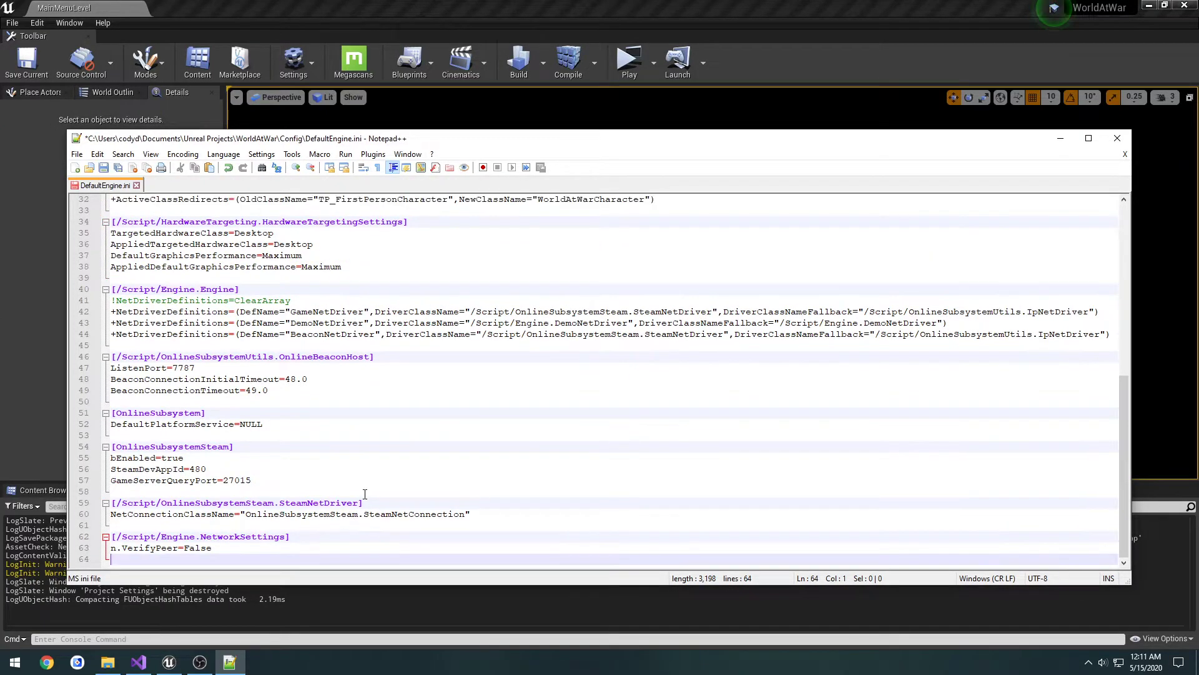
key(ctrl+s)
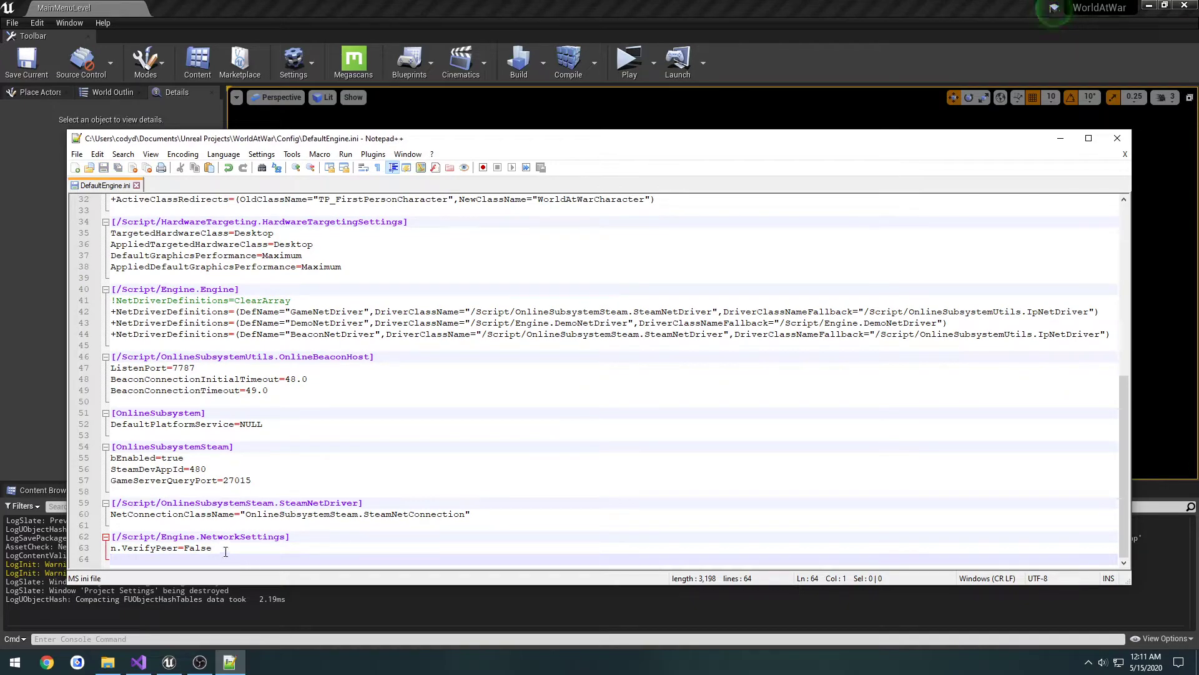
drag(225, 550, 113, 538)
click(208, 551)
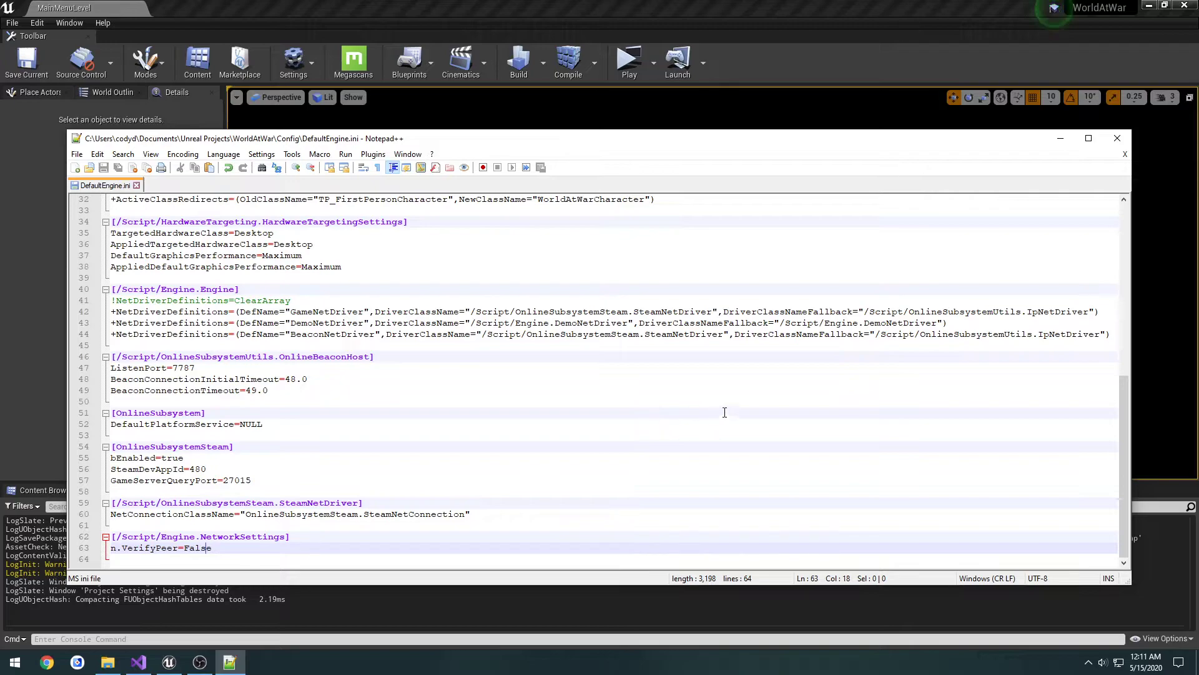
Step: Close DefaultEngine.ini and the Notepad++ window
click(1125, 154)
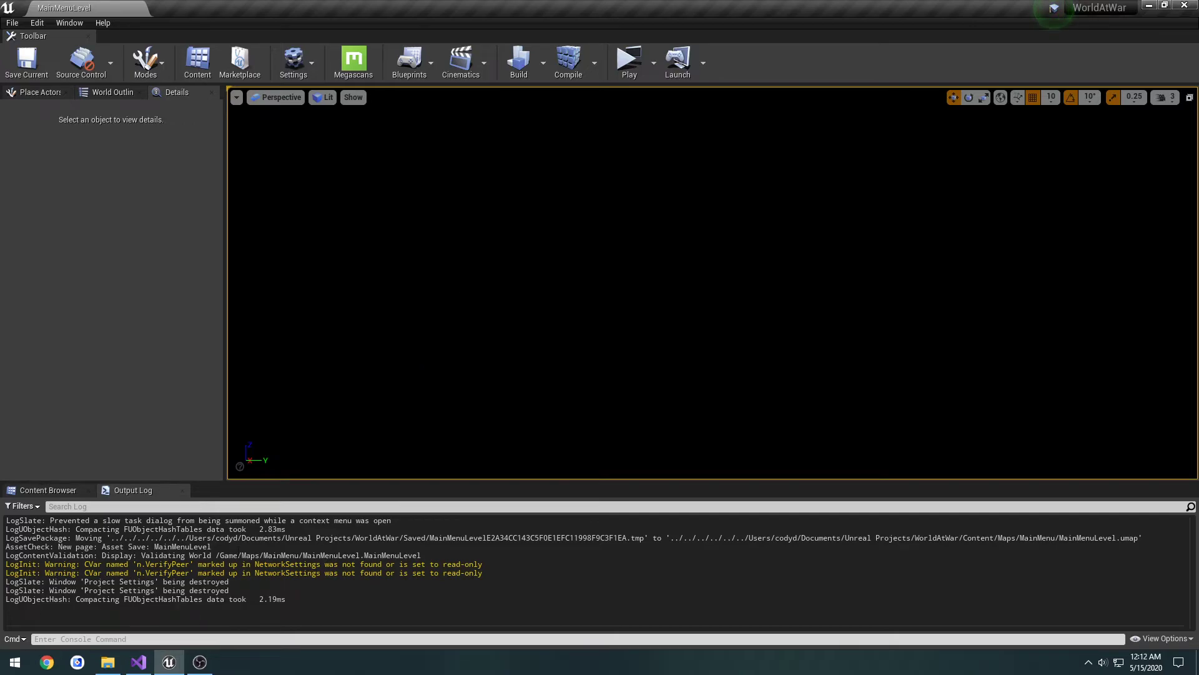
Step: Close the Unreal editor and relaunch the WorldAtWar .uproject from its project folder
click(139, 662)
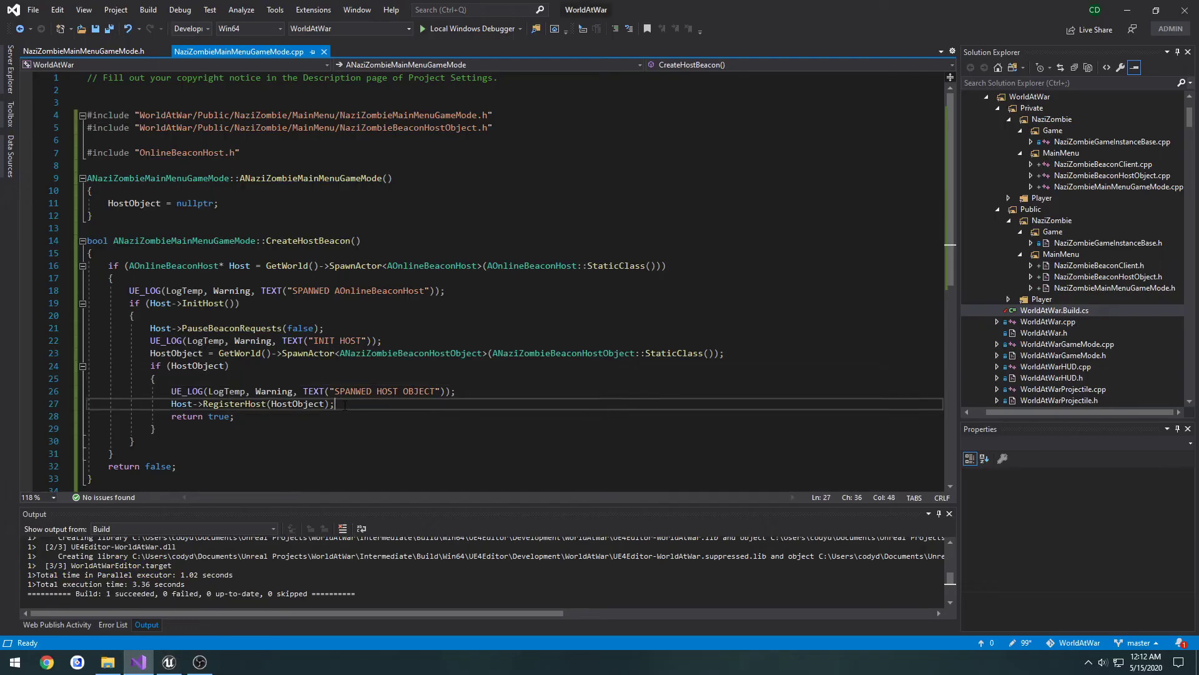
click(168, 662)
click(1184, 5)
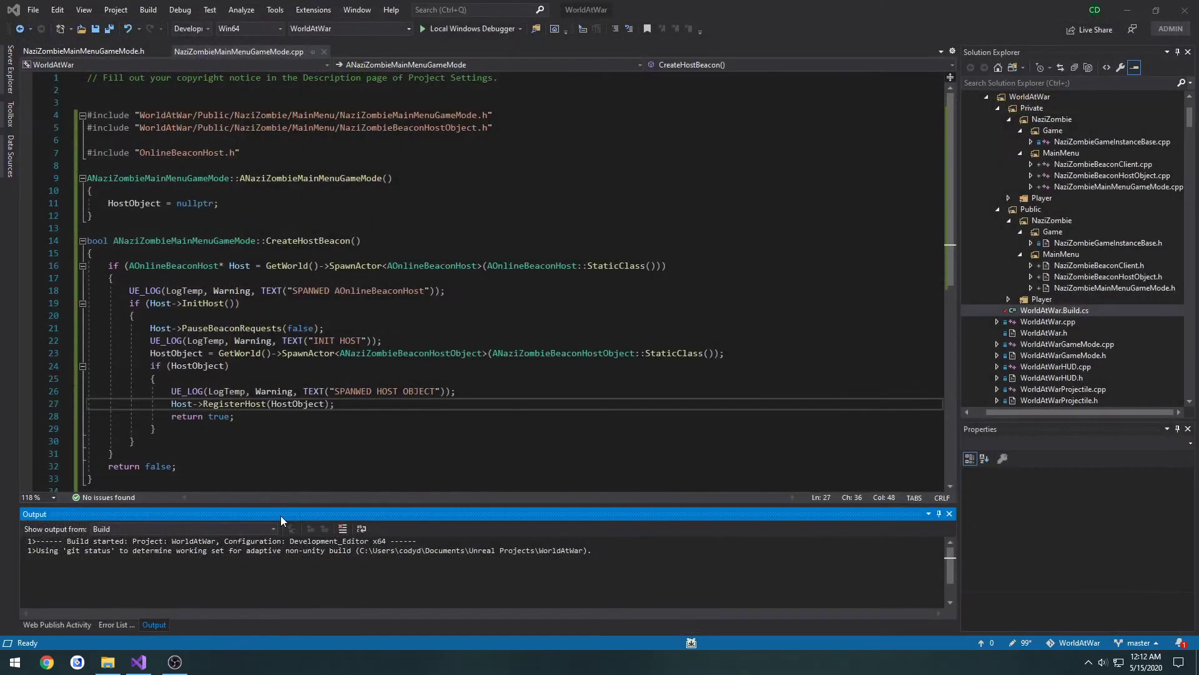
click(108, 662)
key(BackSpace)
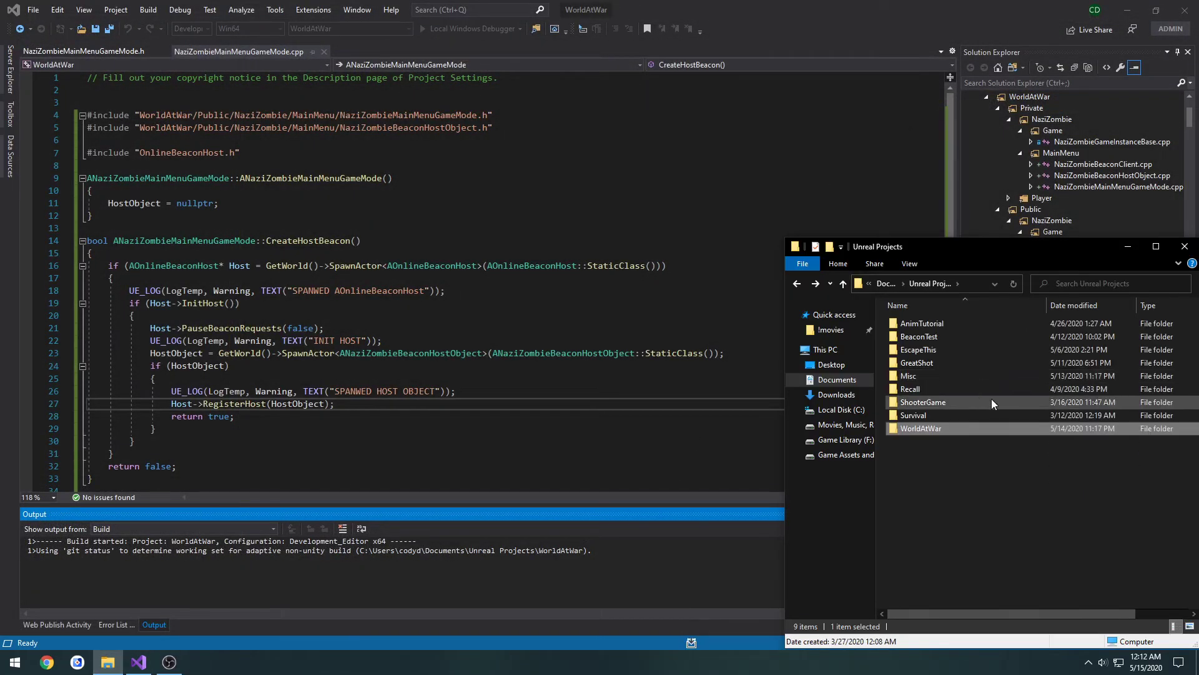
click(965, 485)
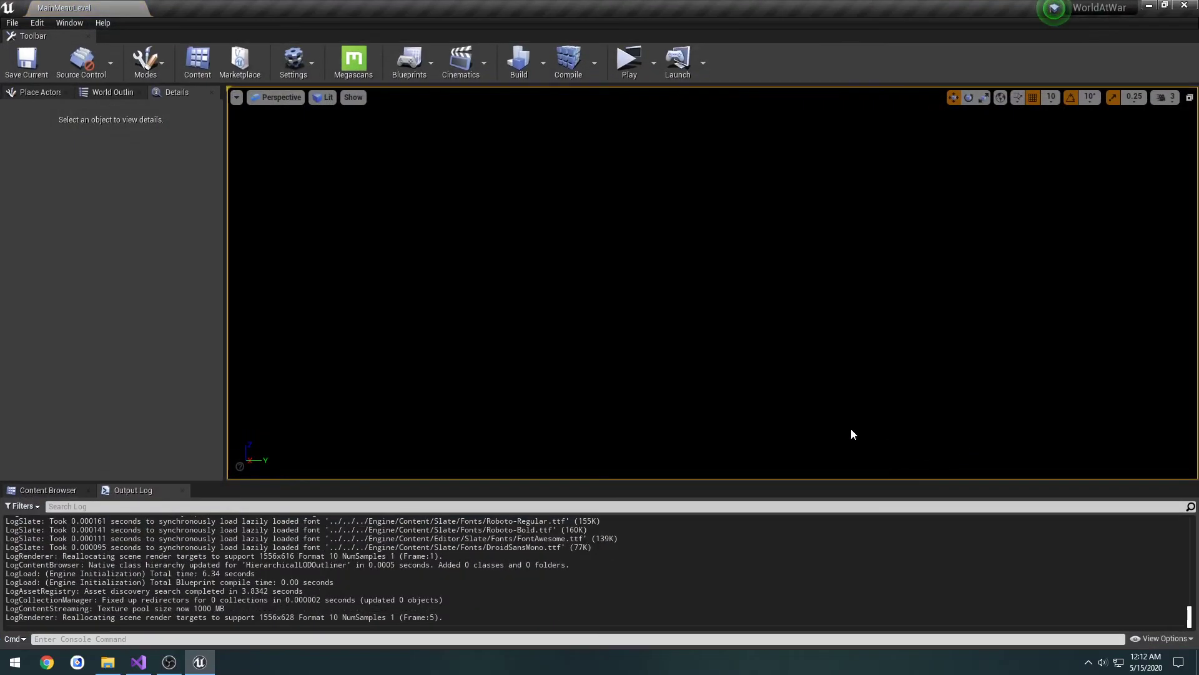
Step: Preview the main menu, host a game to spawn the beacon host object, then close the preview
click(653, 62)
click(635, 65)
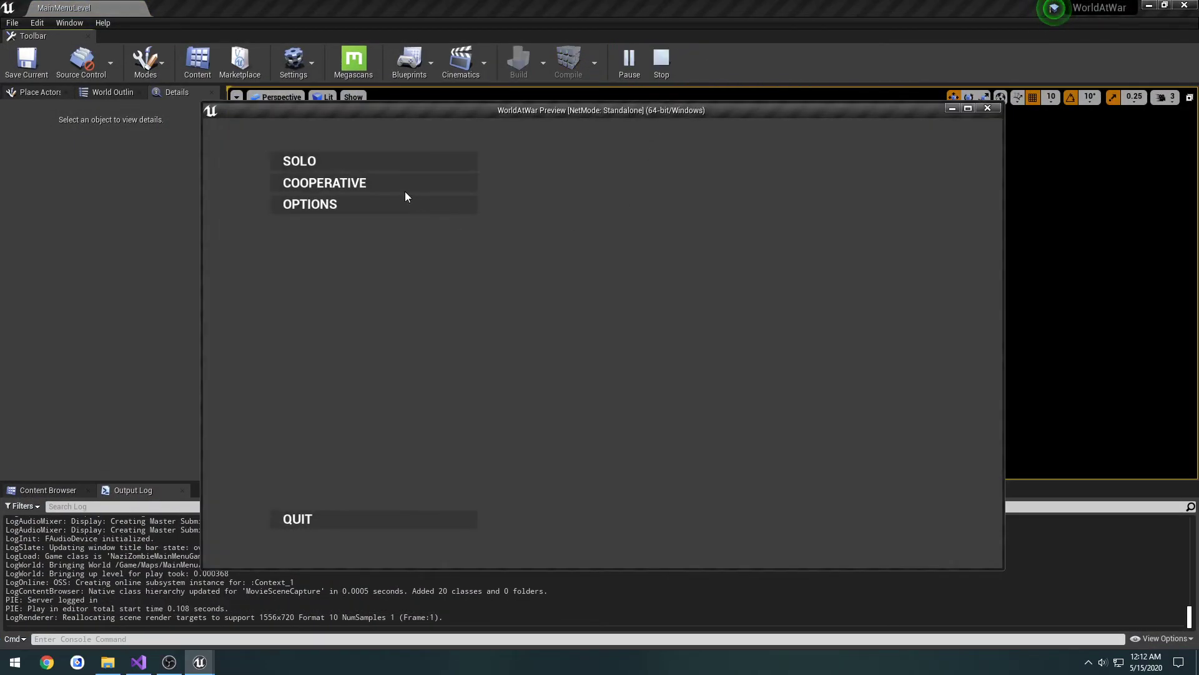
click(400, 187)
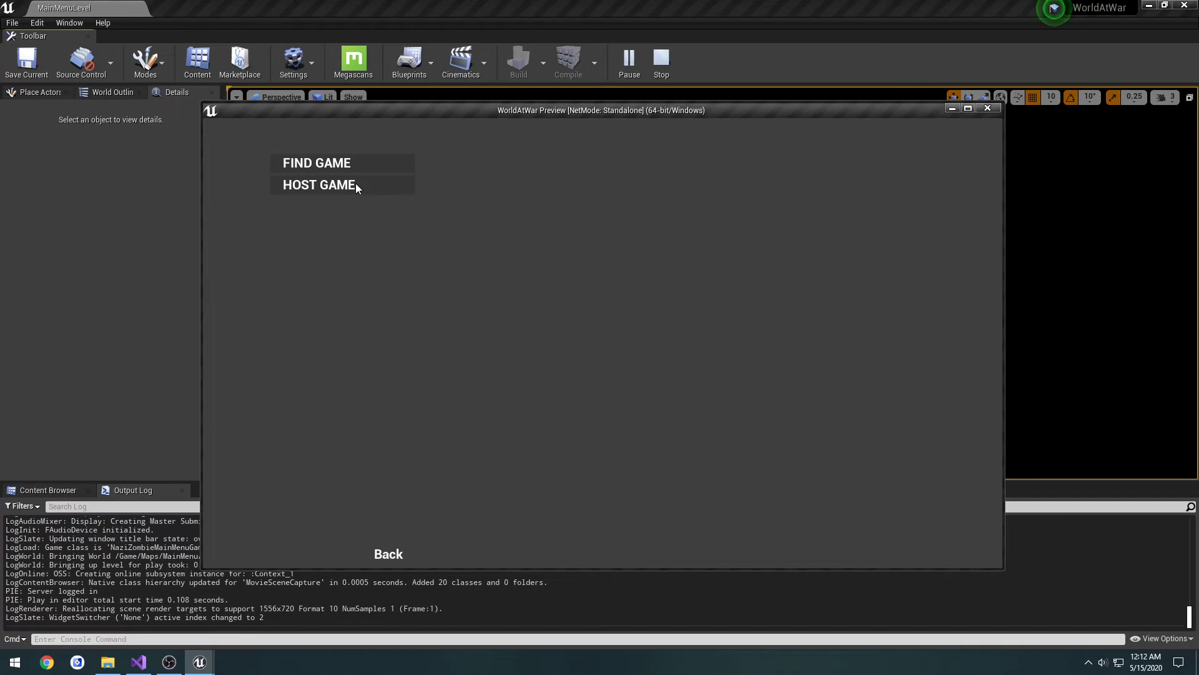
click(356, 186)
drag(372, 107, 557, 79)
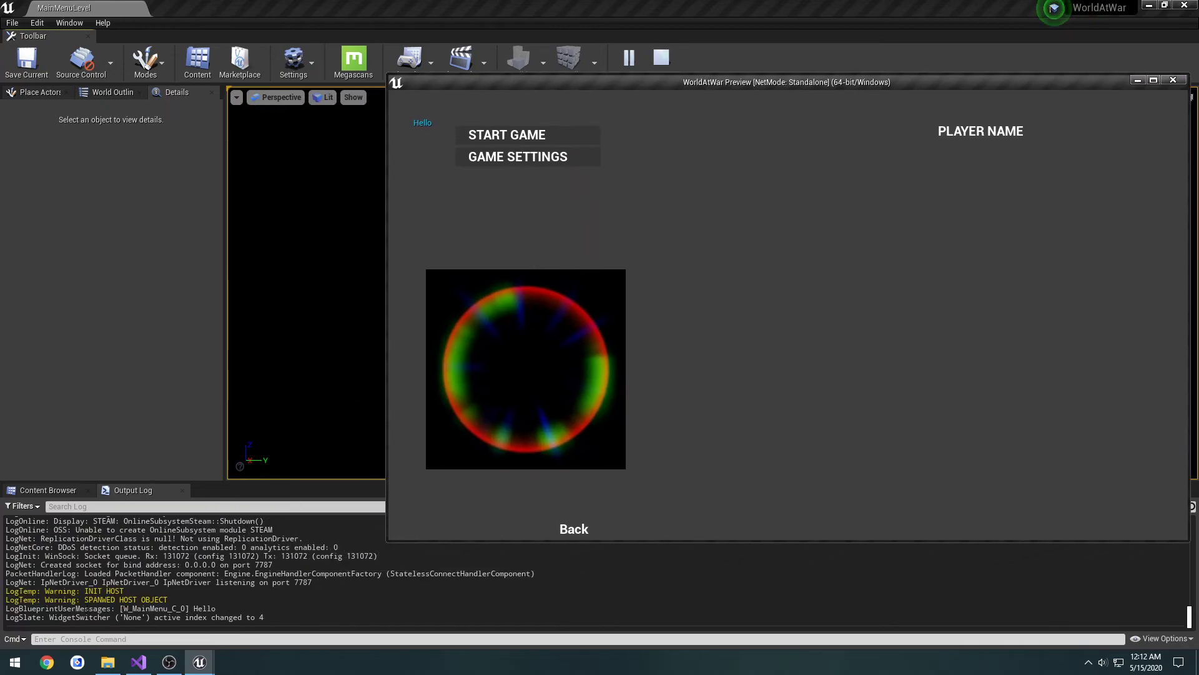
drag(699, 88, 601, 83)
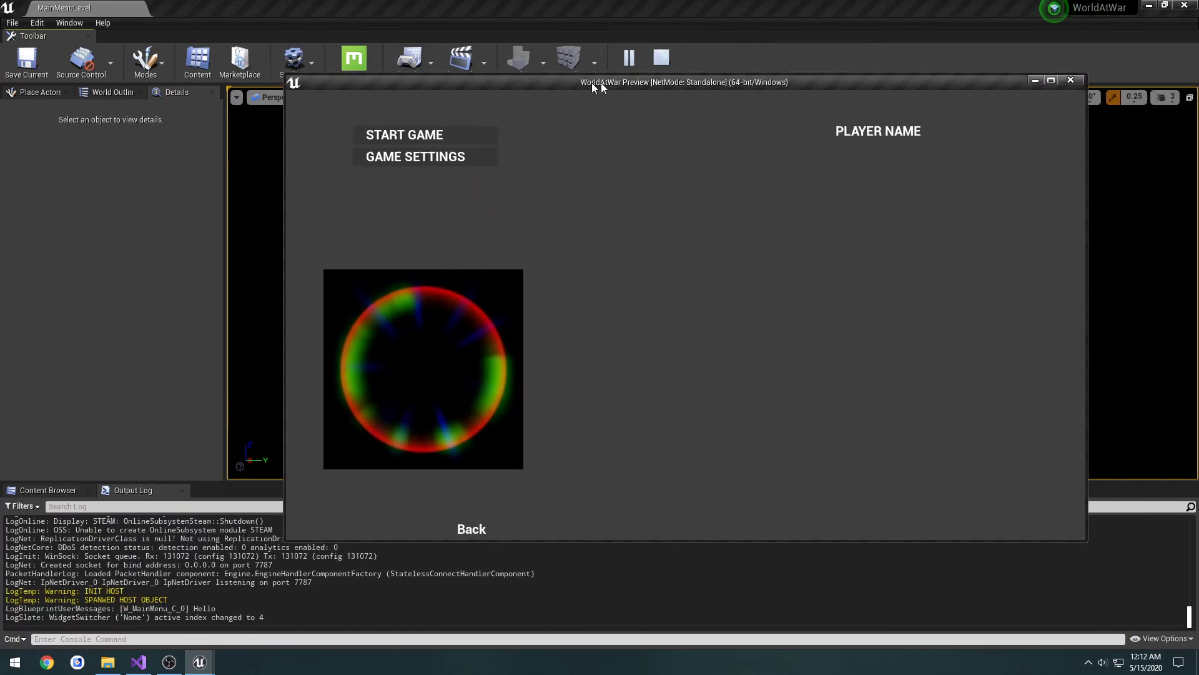
click(1071, 80)
Step: Remove the empty line 34 after the closing brace in NaziZombieMainMenuGameMode.cpp and save it
click(139, 662)
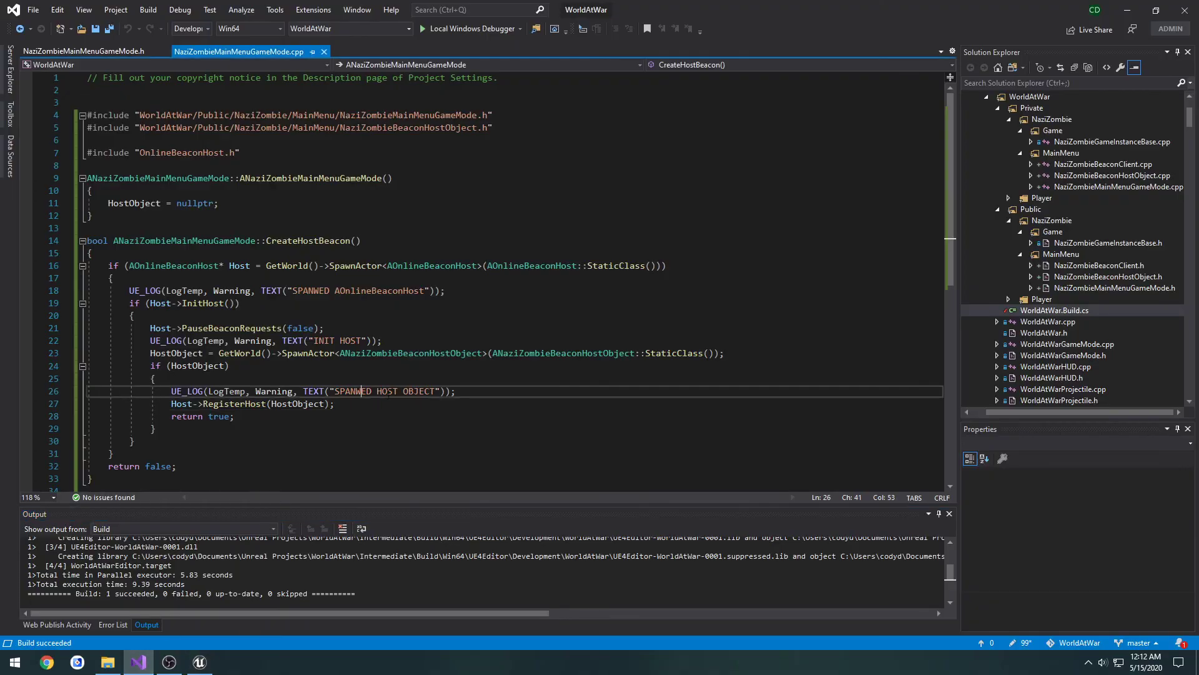
click(382, 408)
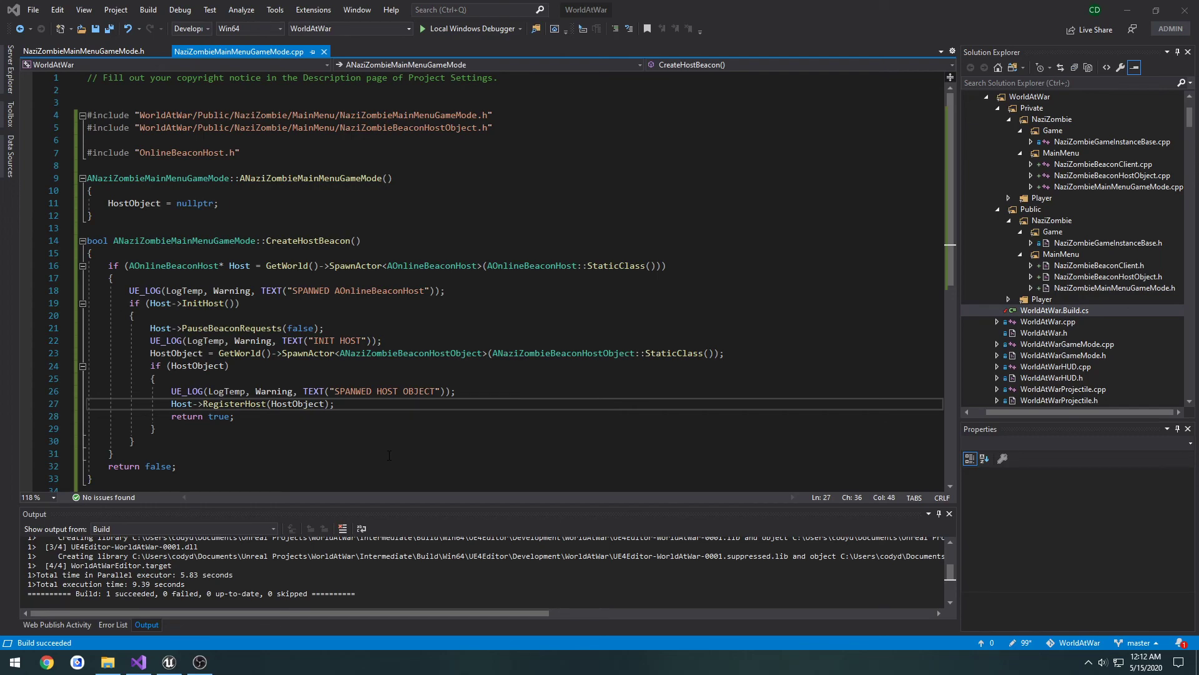
click(537, 475)
scroll(534, 467, down, 1)
click(531, 474)
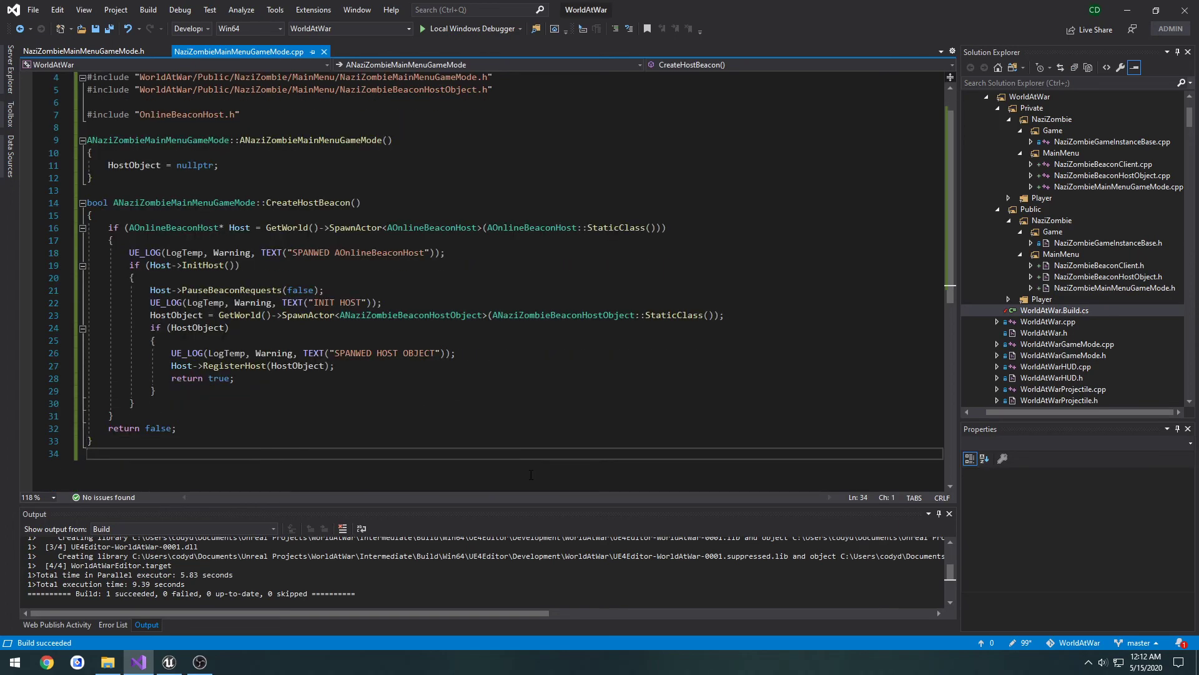
key(BackSpace)
key(ctrl+s)
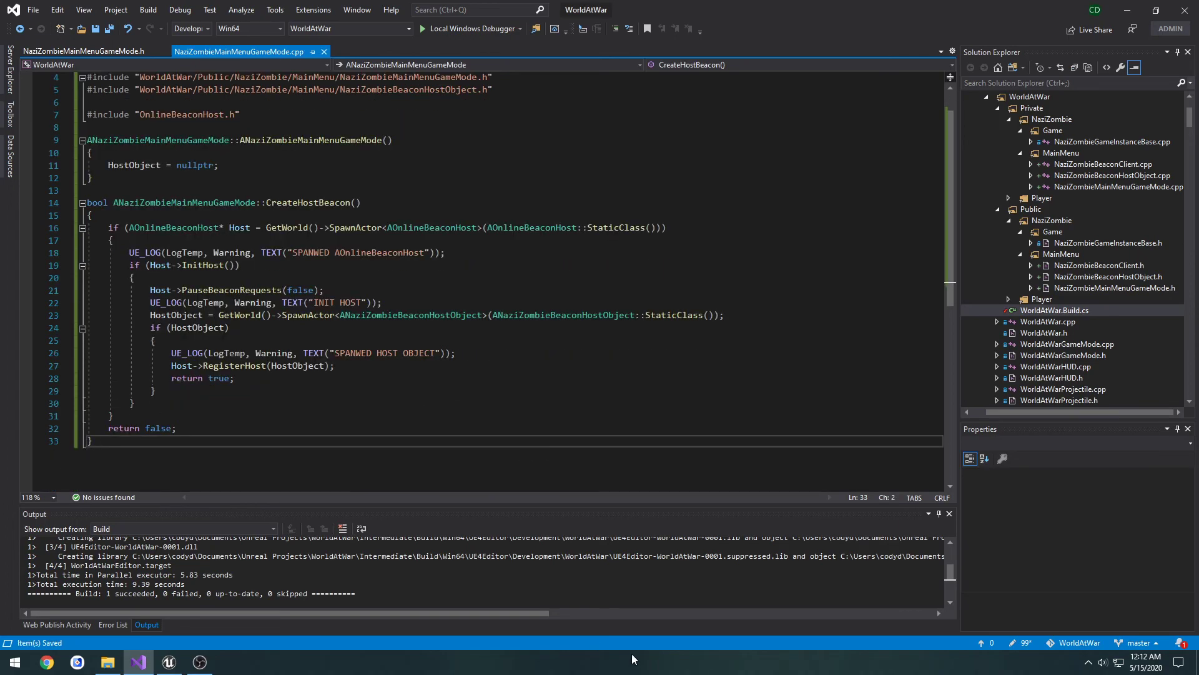
click(644, 661)
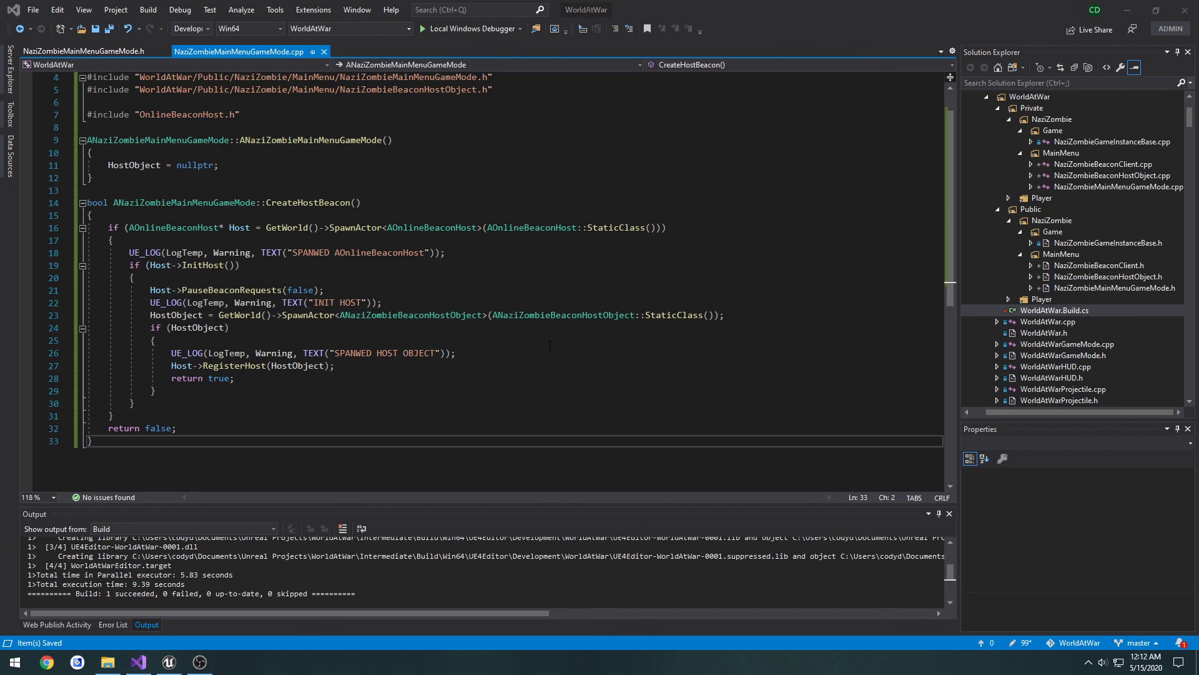